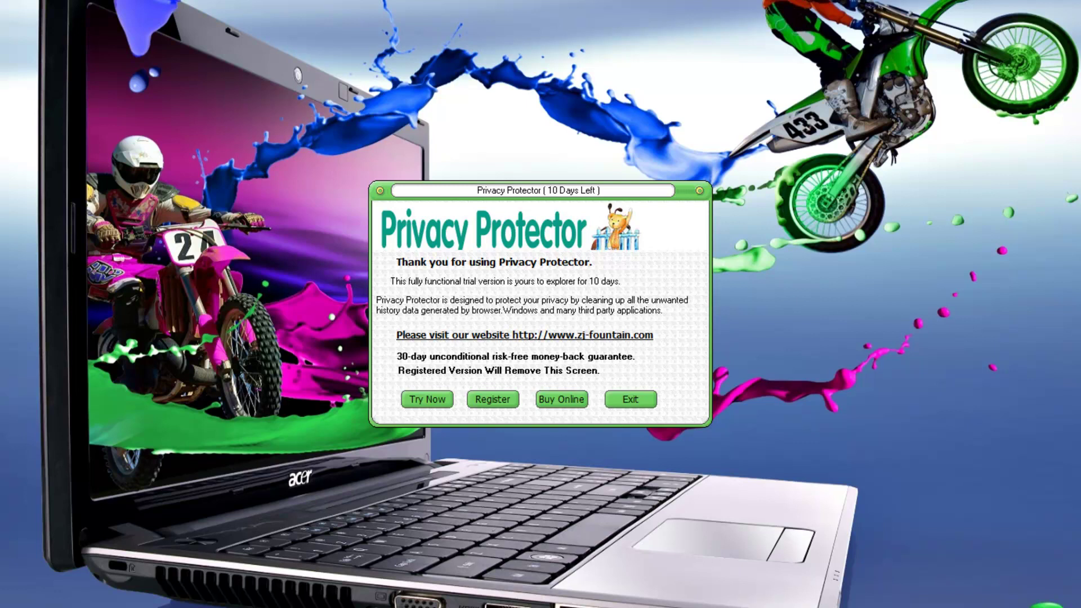
# - Start the trial version of Privacy Protector and open its cleaning settings
pyautogui.click(427, 399)
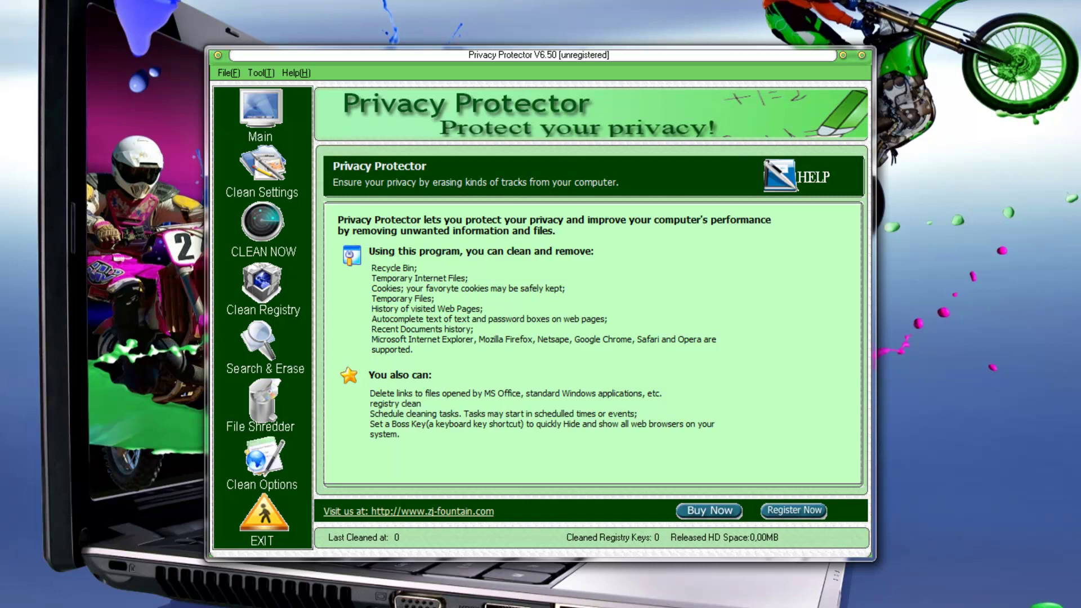
pyautogui.click(263, 173)
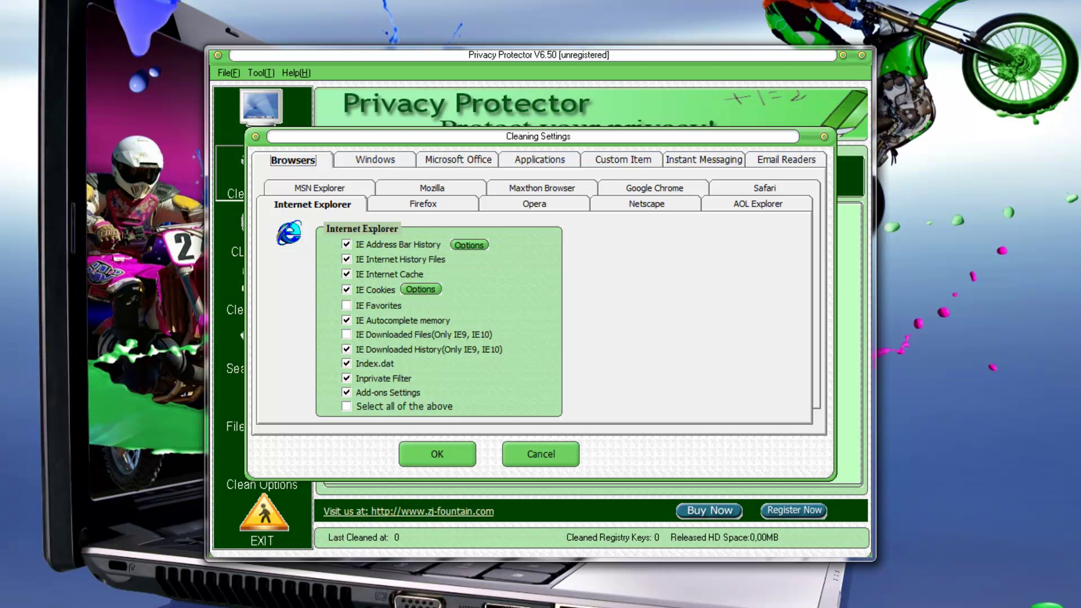
# - Review the Internet Explorer address bar history options and cookies options, closing each without changes
pyautogui.click(469, 245)
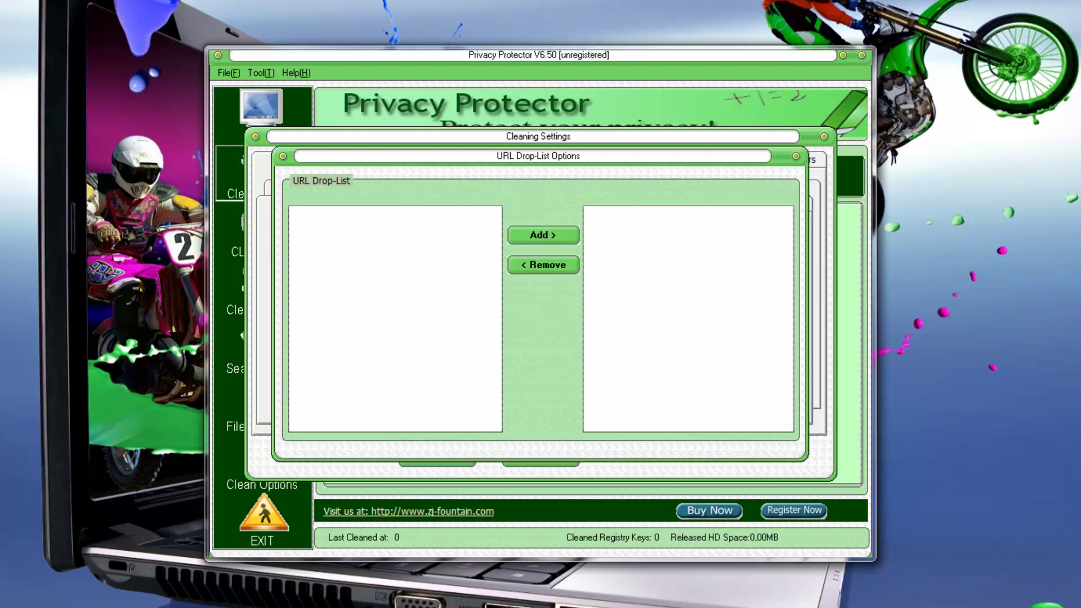
pyautogui.click(795, 156)
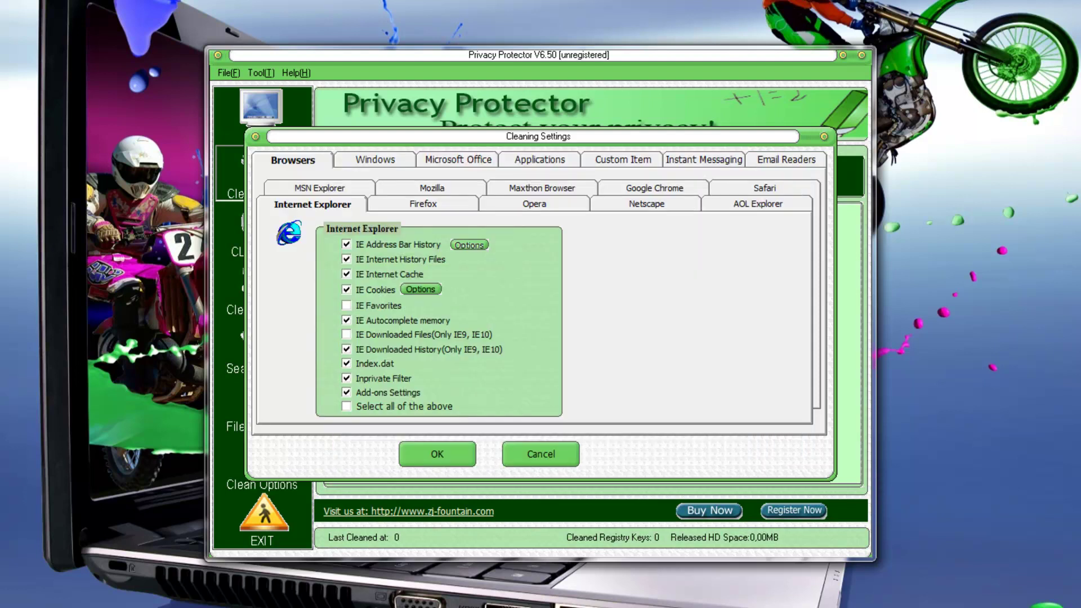
pyautogui.click(420, 289)
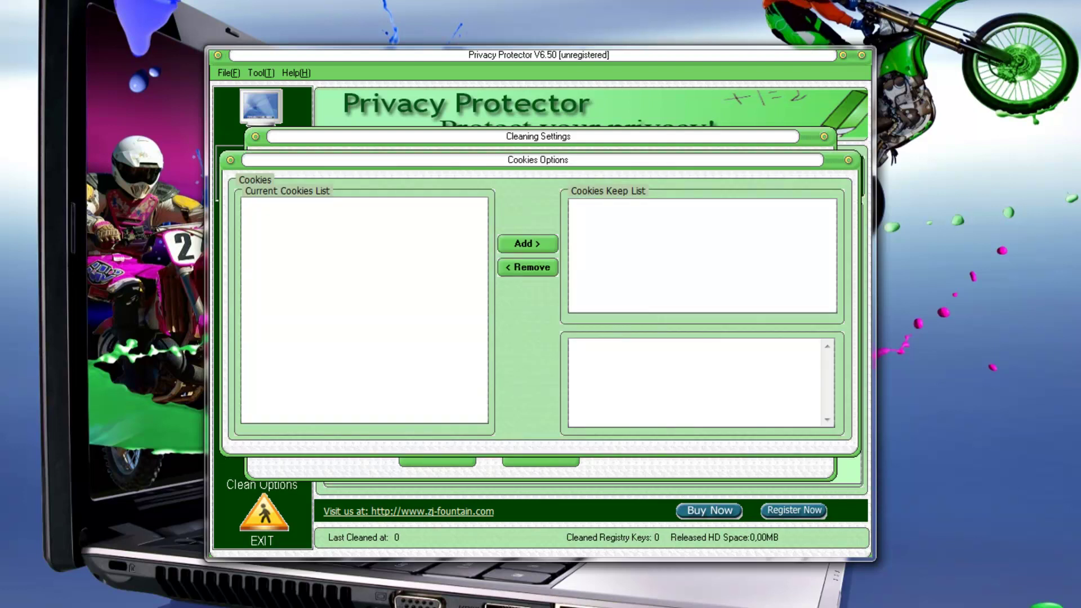
pyautogui.click(848, 160)
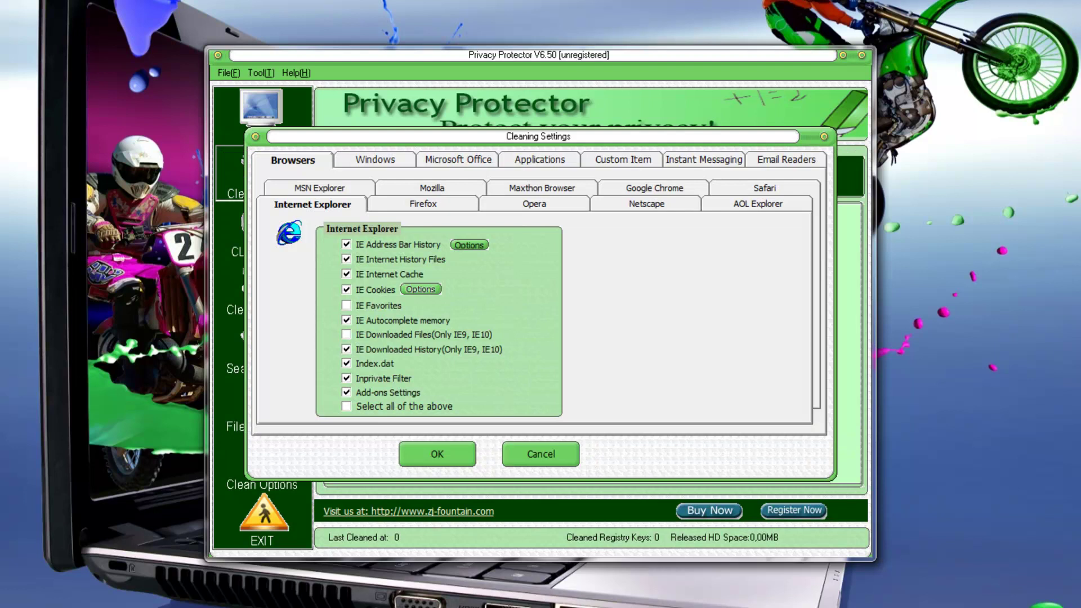
# - Enable every Firefox cleaning item, from Address Bar History through Saved Passwords, including Select all of the above
pyautogui.click(424, 204)
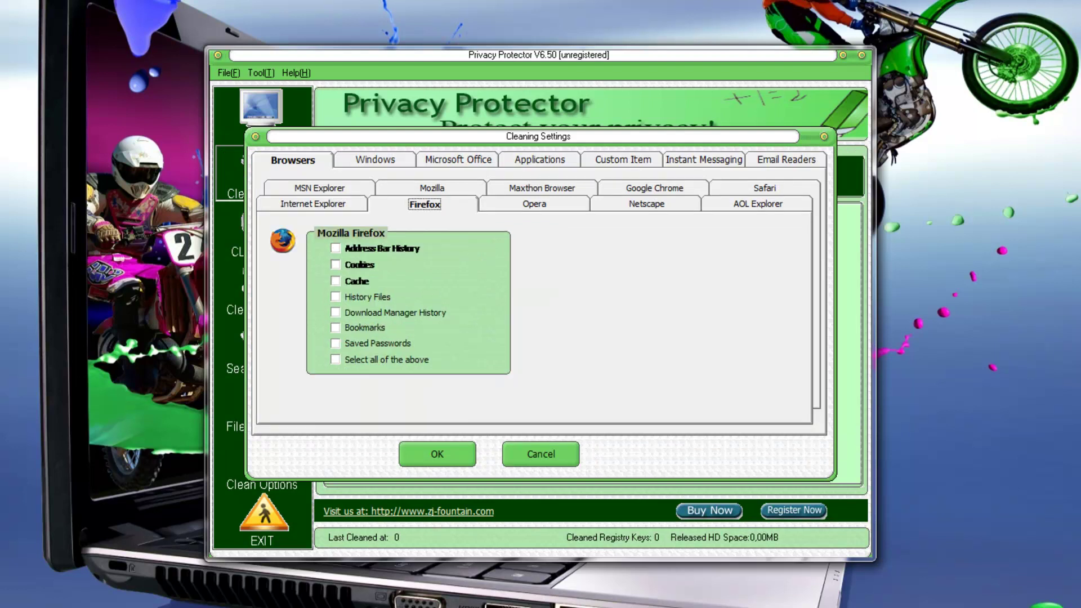
pyautogui.click(336, 248)
pyautogui.click(336, 264)
pyautogui.click(335, 281)
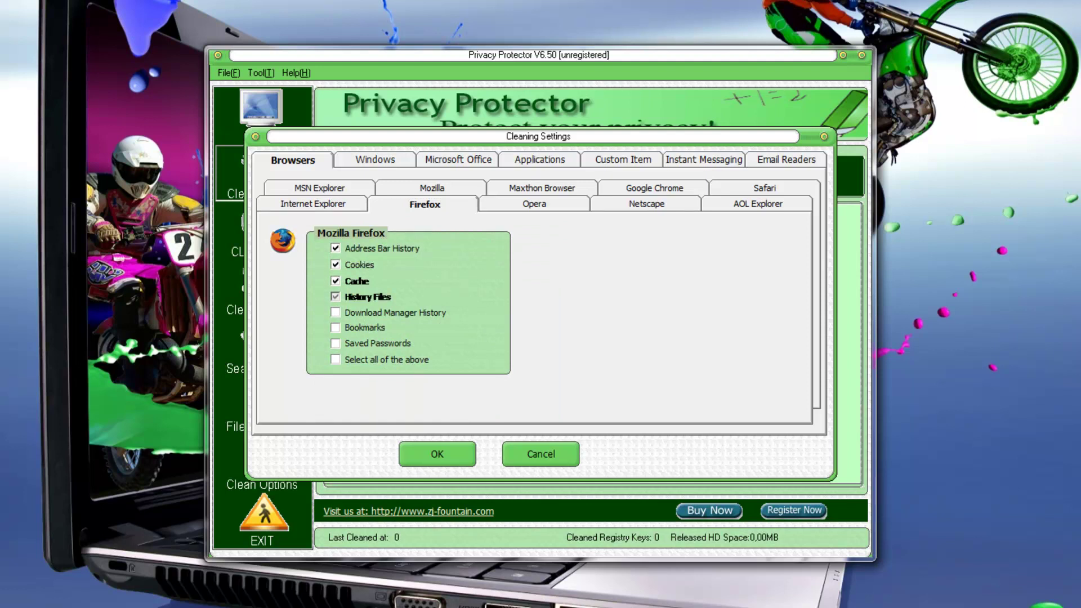
pyautogui.click(335, 296)
pyautogui.click(336, 313)
pyautogui.click(335, 327)
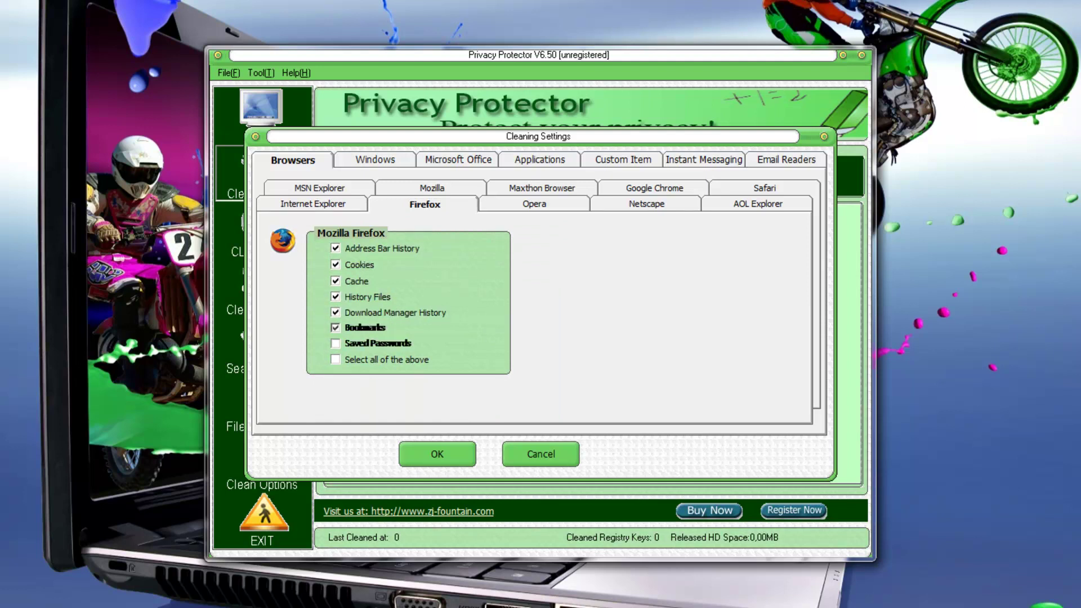
pyautogui.click(336, 343)
pyautogui.click(336, 359)
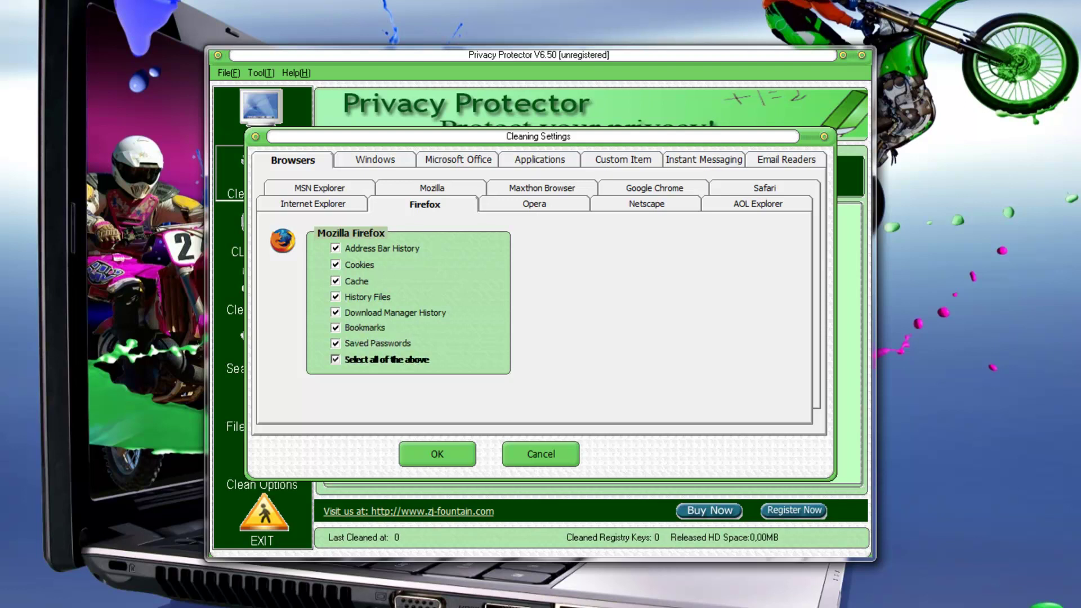
# - Enable every Opera cleaning item, including sessions, site images, bookmarks, saved passwords and Select all of the above
pyautogui.click(534, 205)
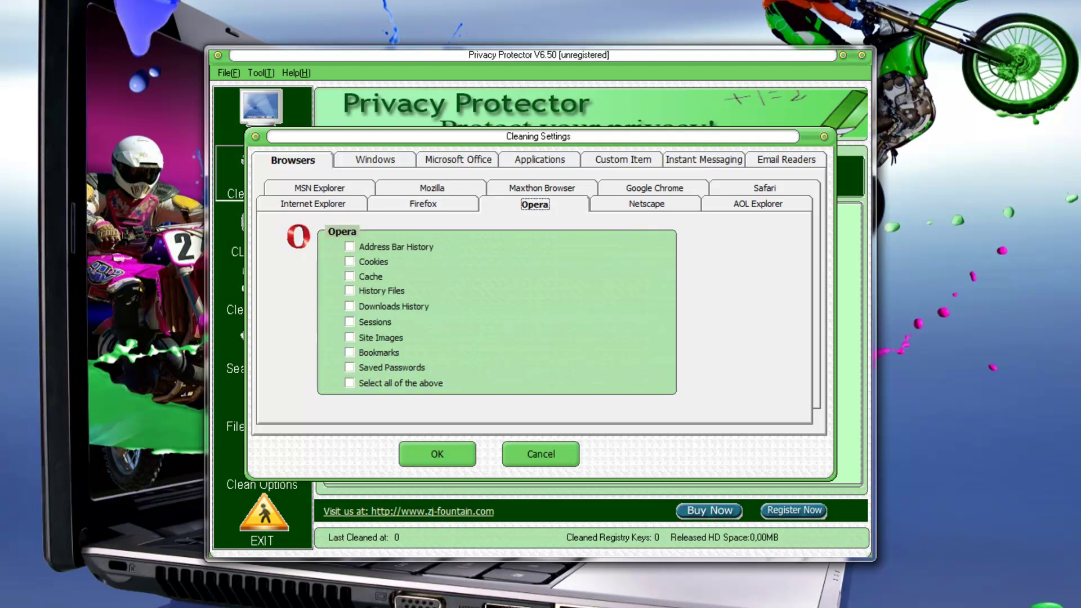
pyautogui.click(349, 247)
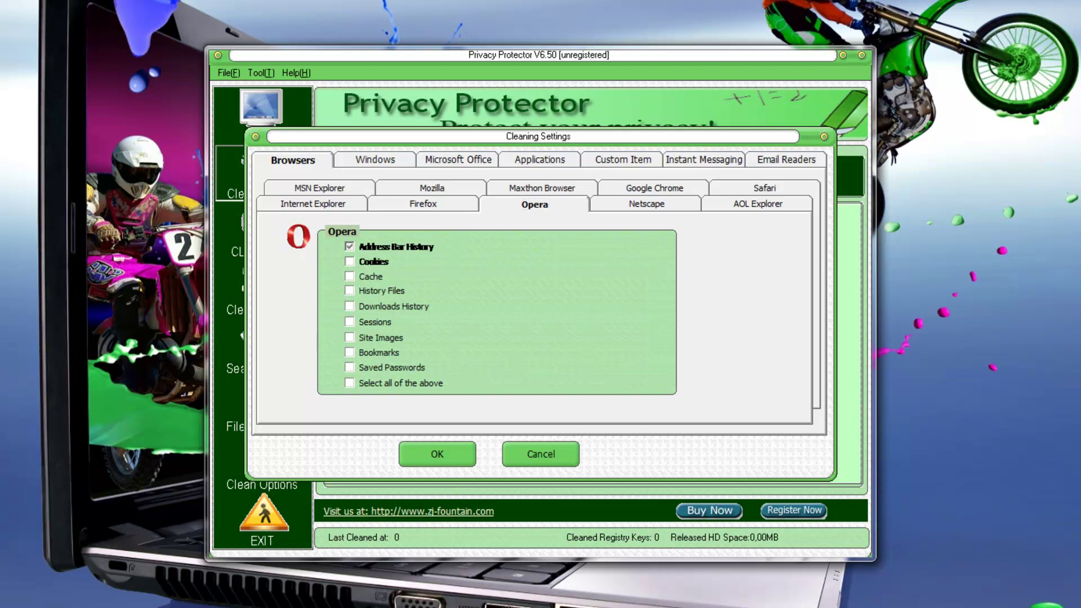
pyautogui.click(349, 262)
pyautogui.click(350, 277)
pyautogui.click(350, 291)
pyautogui.click(349, 305)
pyautogui.click(350, 321)
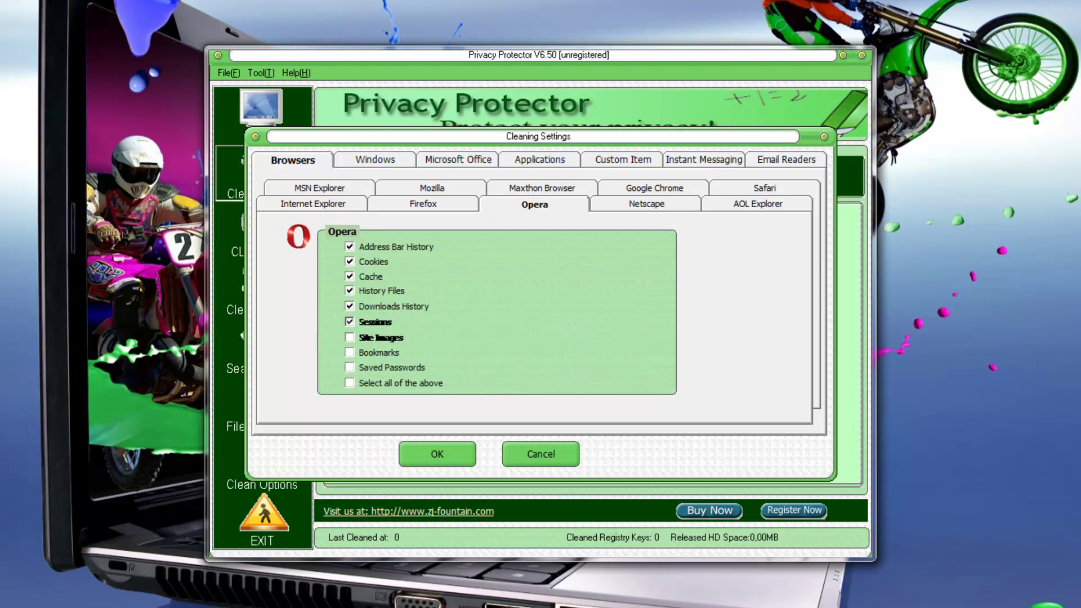
pyautogui.click(350, 337)
pyautogui.click(350, 352)
pyautogui.click(350, 367)
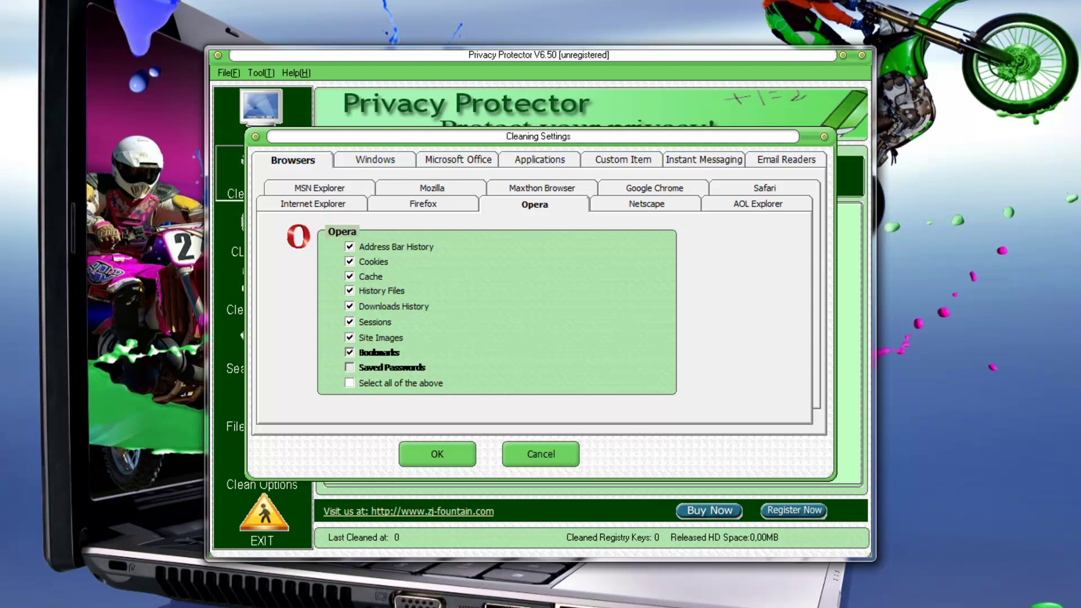
pyautogui.click(350, 383)
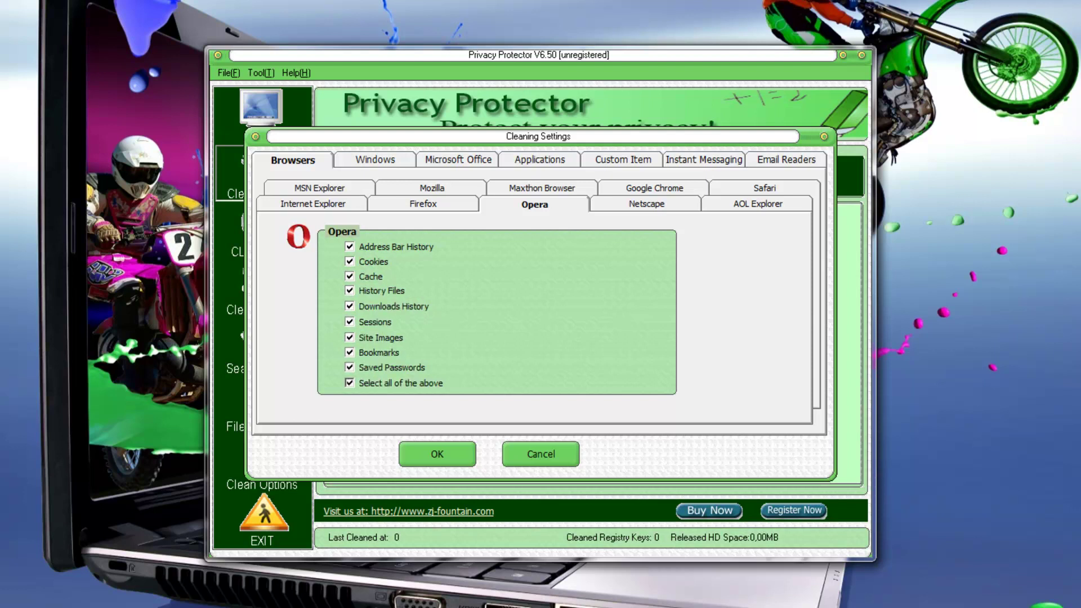
# - Enable every Netscape Navigator cleaning item, from Address Bar History through Saved Passwords, plus Select all of the above
pyautogui.click(646, 204)
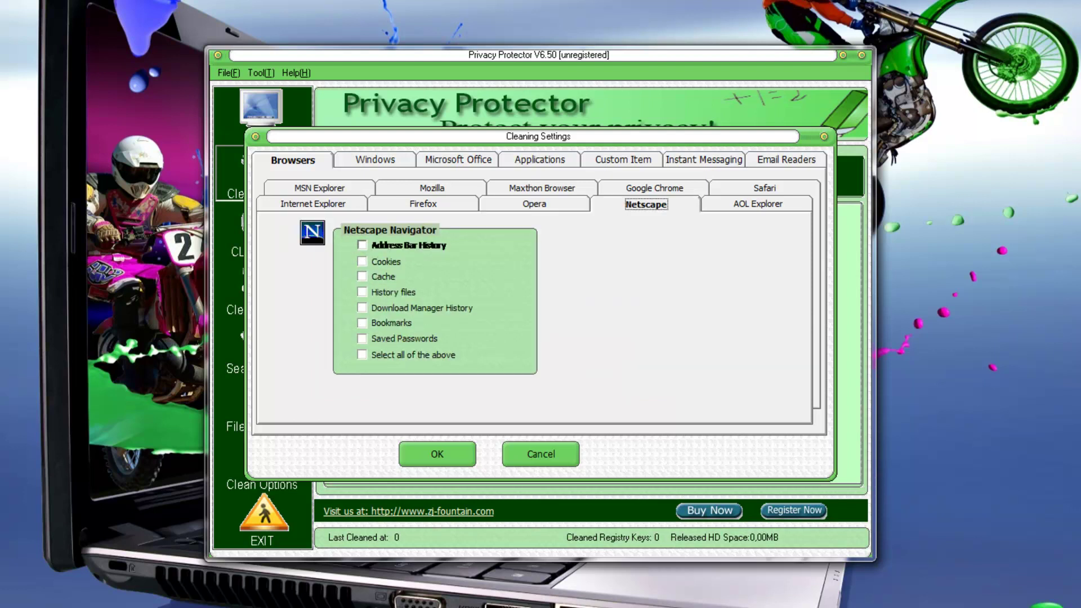
pyautogui.click(362, 244)
pyautogui.click(362, 261)
pyautogui.click(362, 276)
pyautogui.click(362, 292)
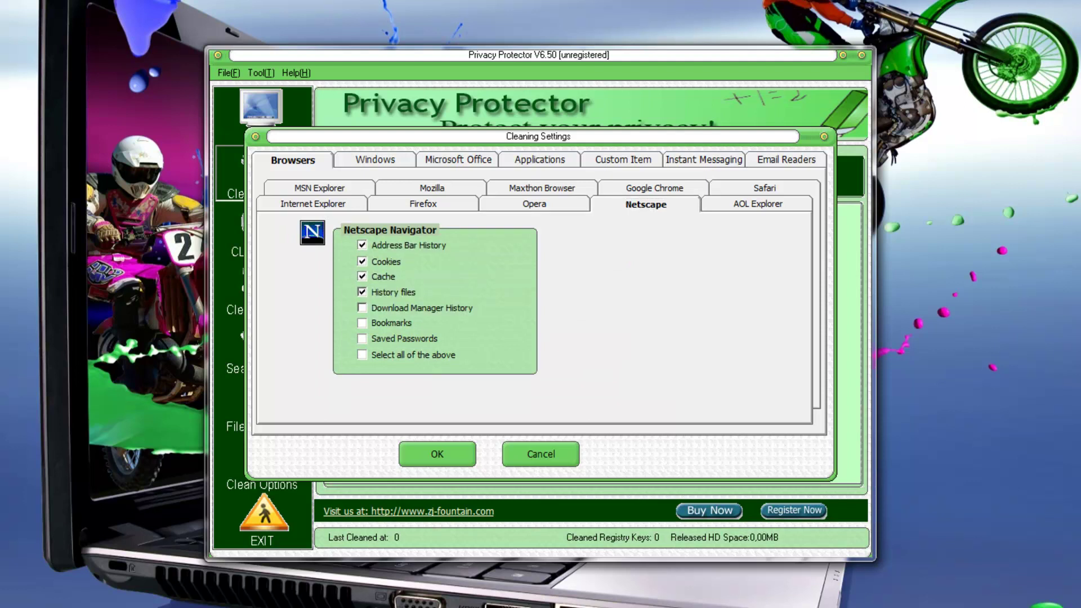
pyautogui.click(362, 308)
pyautogui.click(362, 323)
pyautogui.click(362, 338)
pyautogui.click(362, 355)
# - Enable AOL Explorer cleaning for Address Bar History, Cookies, Cache, History Files and Select all of the above
pyautogui.click(757, 203)
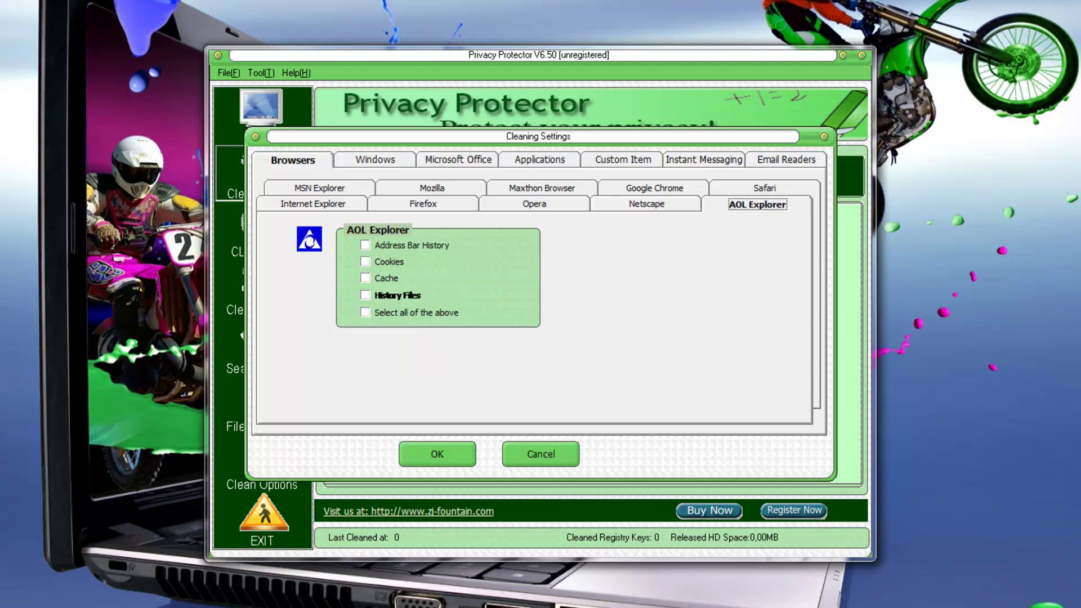
pyautogui.click(365, 245)
pyautogui.click(365, 261)
pyautogui.click(365, 277)
pyautogui.click(365, 295)
pyautogui.click(365, 312)
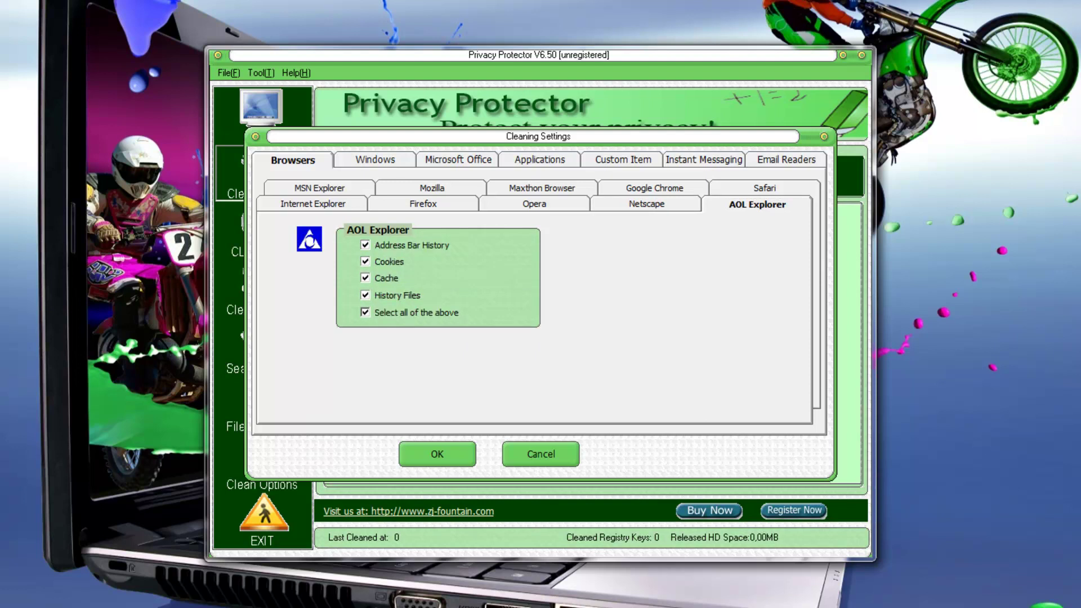
# - Enable every Safari cleaning item, from History through Webpage Previews Image, plus Select all of the above
pyautogui.click(764, 188)
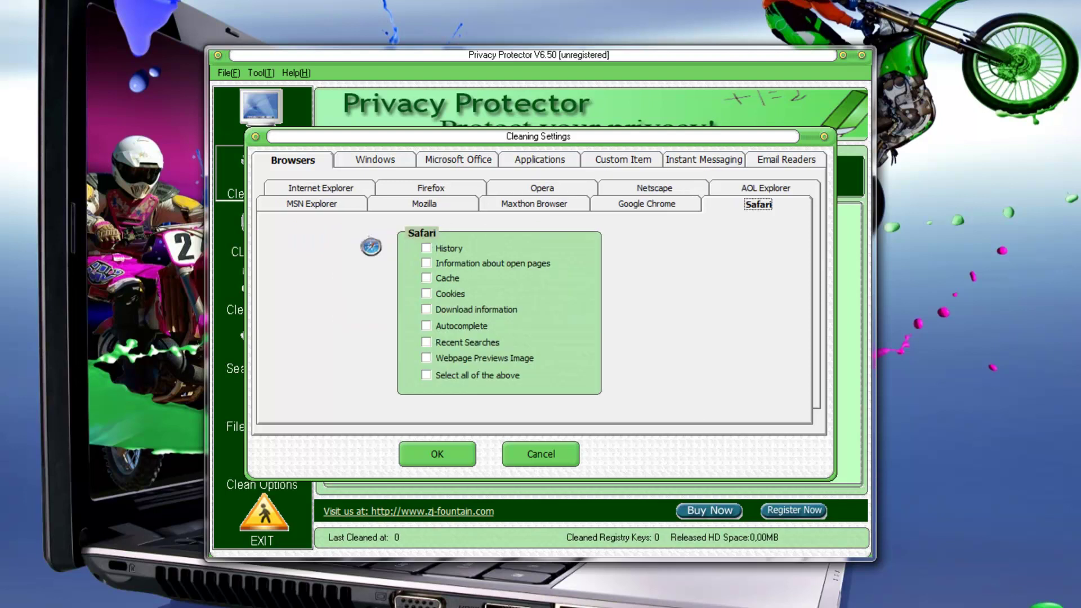
pyautogui.click(449, 248)
pyautogui.click(467, 263)
pyautogui.click(448, 279)
pyautogui.click(450, 293)
pyautogui.click(476, 309)
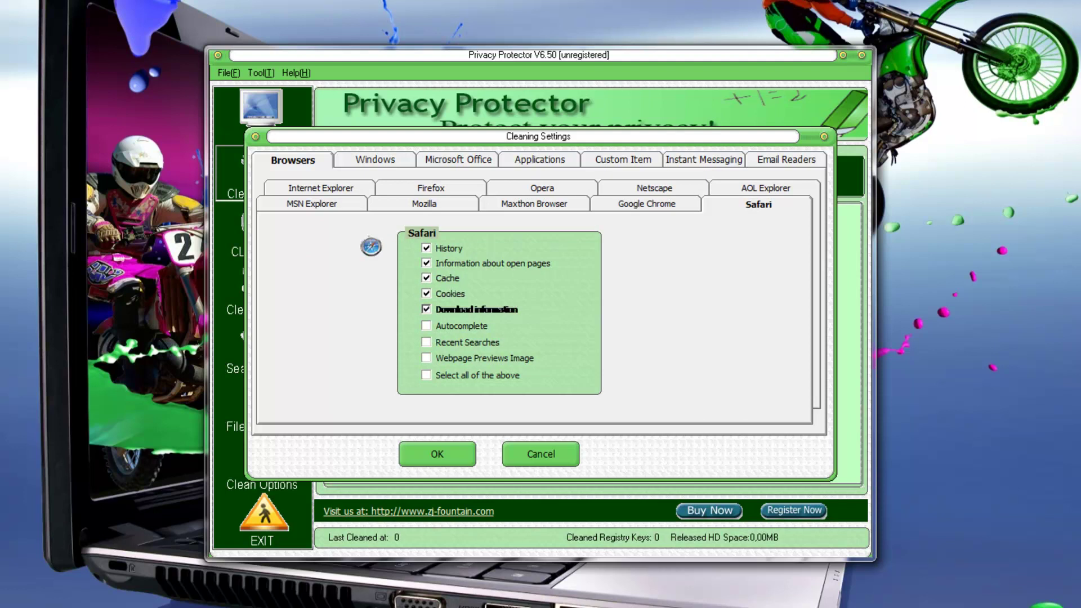
pyautogui.click(462, 326)
pyautogui.click(467, 342)
pyautogui.click(484, 357)
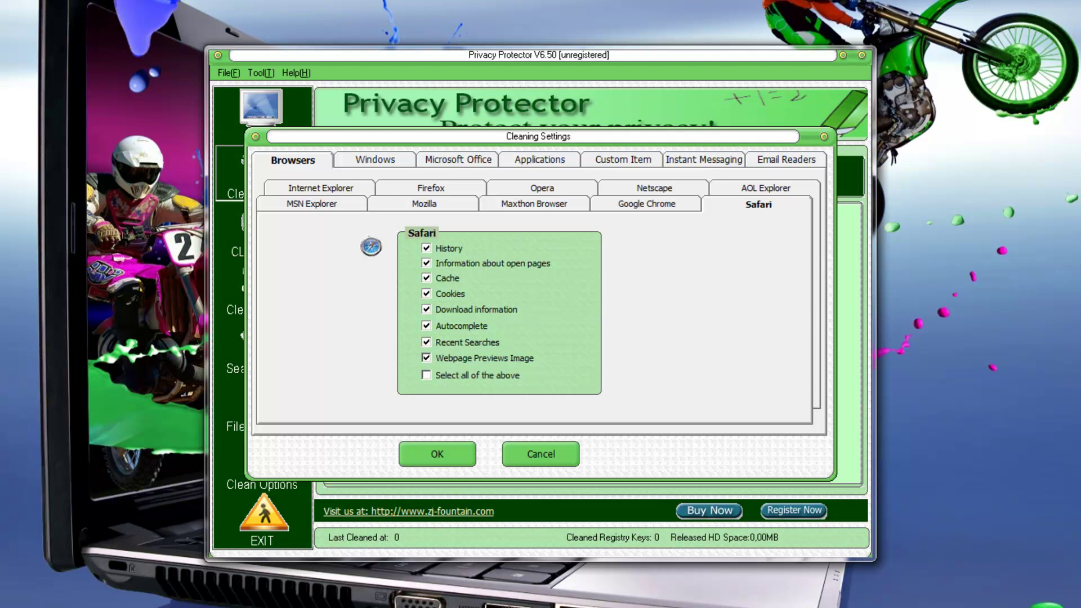
pyautogui.click(477, 375)
# - Enable every Google Chrome cleaning item, from Download History through Session, plus Select all of the above
pyautogui.click(646, 204)
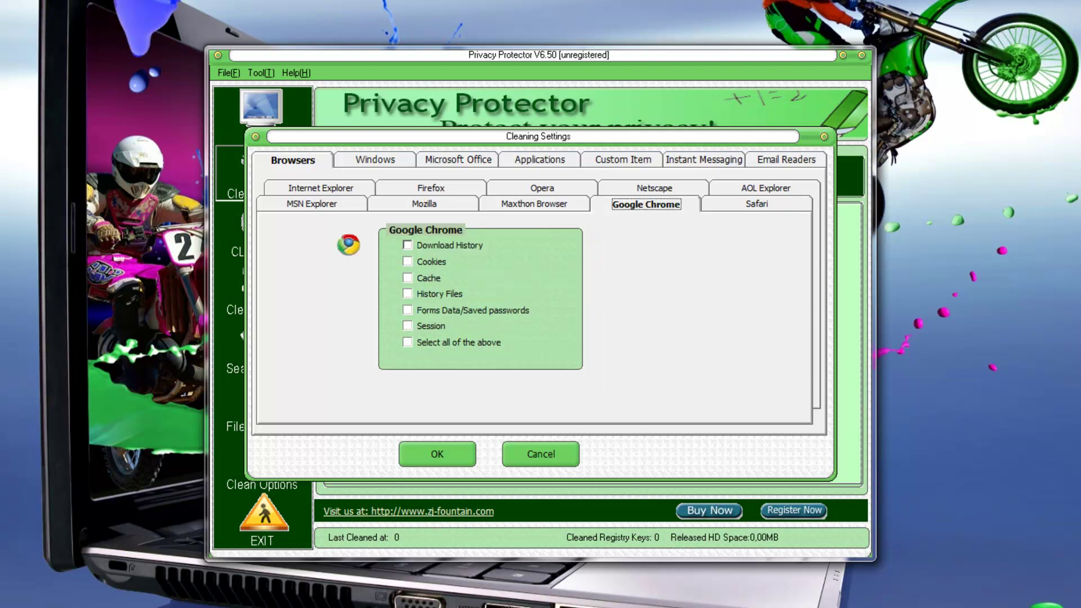
pyautogui.click(407, 246)
pyautogui.click(407, 262)
pyautogui.click(407, 278)
pyautogui.click(407, 293)
pyautogui.click(407, 309)
pyautogui.click(408, 326)
pyautogui.click(408, 343)
# - Enable every Maxthon Browser cleaning item, from Typed Urls through Maxthon default save folder, plus Select all of the above
pyautogui.click(534, 205)
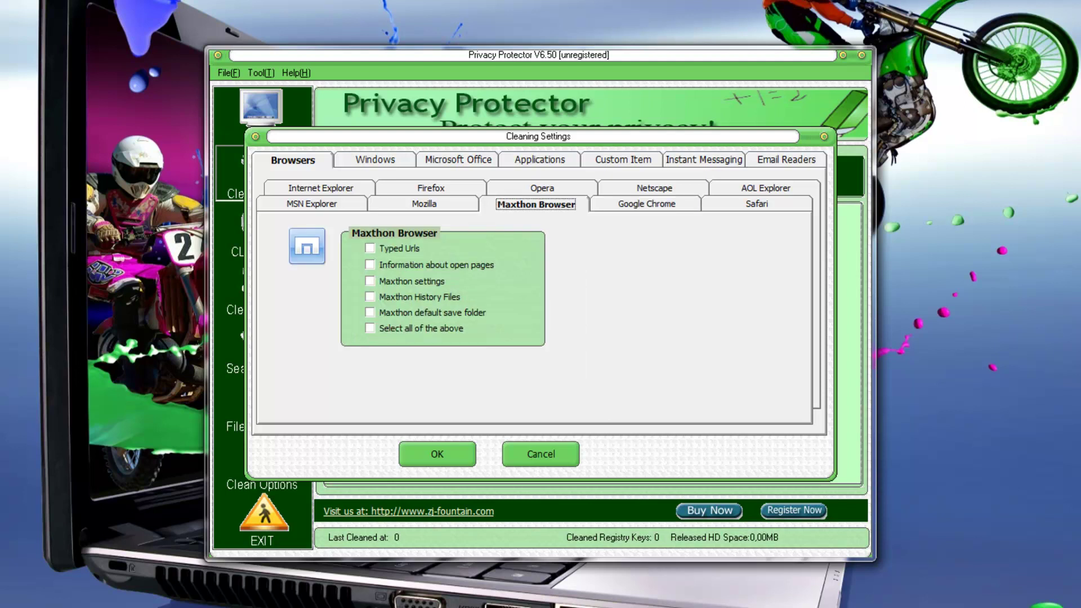
pyautogui.click(399, 248)
pyautogui.click(437, 265)
pyautogui.click(412, 281)
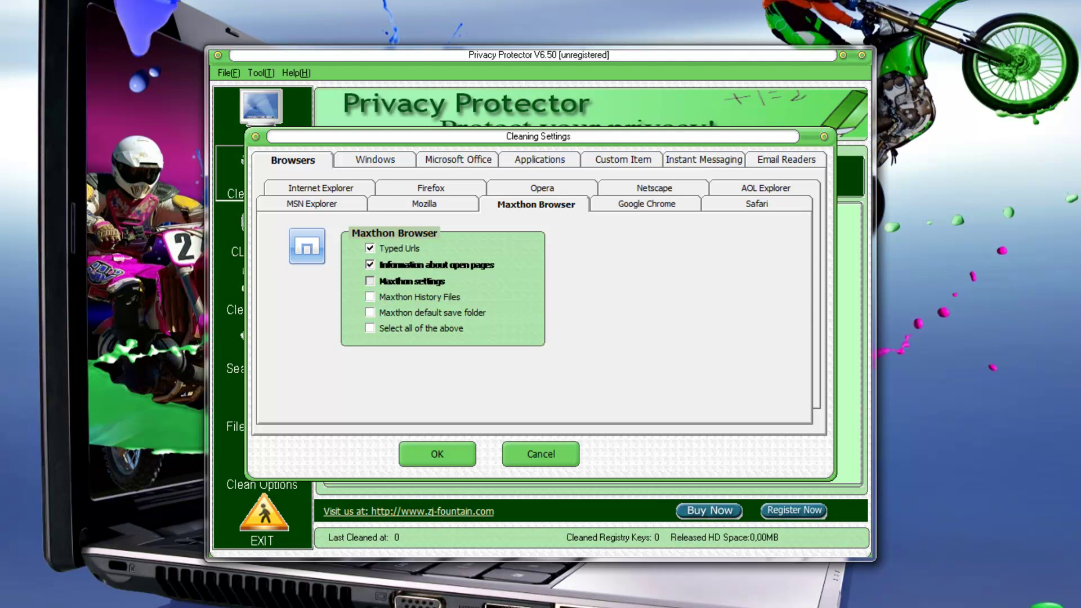
pyautogui.click(419, 297)
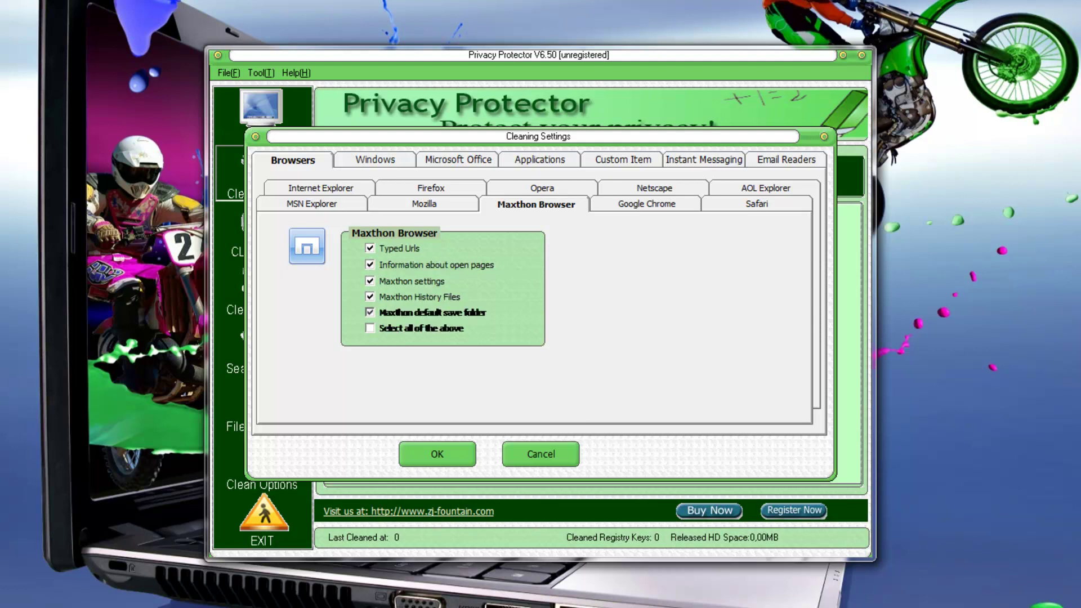
pyautogui.click(432, 313)
pyautogui.click(420, 328)
# - Enable Mozilla cleaning for Address Bar History, Cookies, Cache, History Files and Select all of the above
pyautogui.click(423, 204)
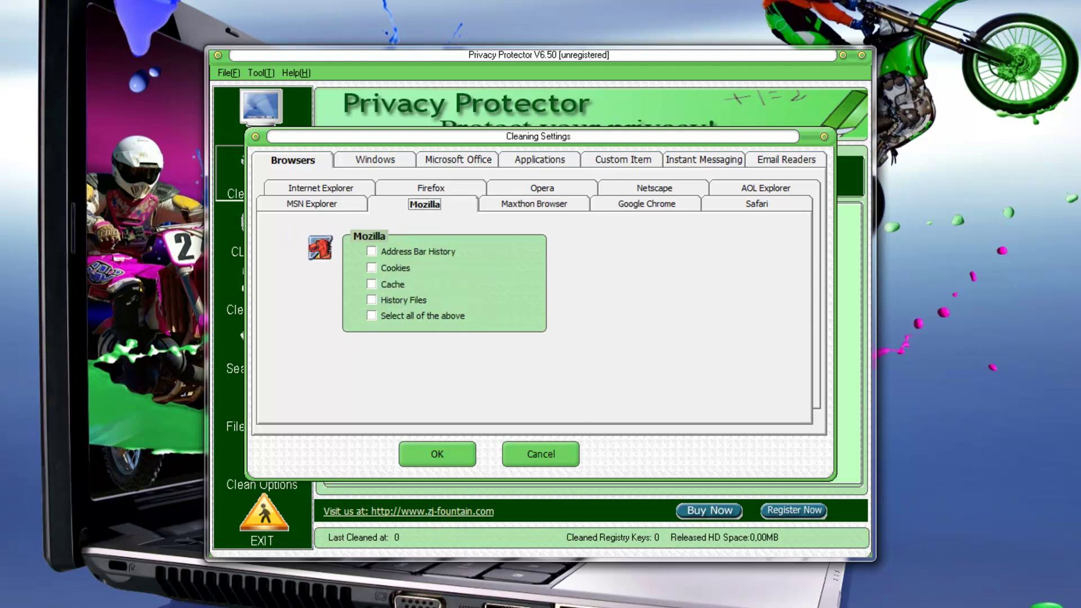
pyautogui.click(417, 251)
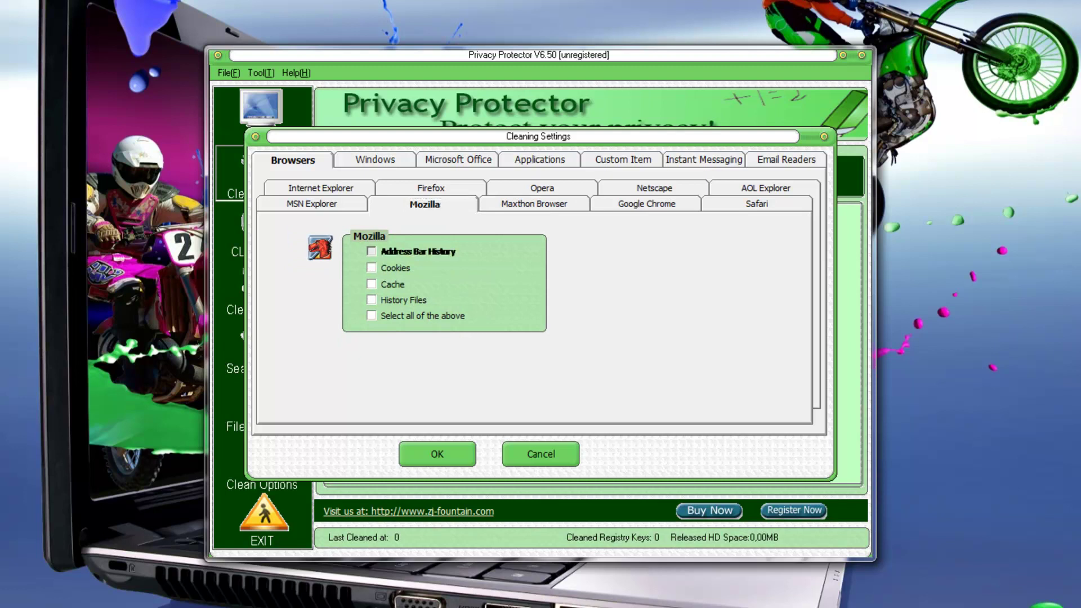
pyautogui.click(395, 268)
pyautogui.click(393, 284)
pyautogui.click(403, 300)
pyautogui.click(422, 316)
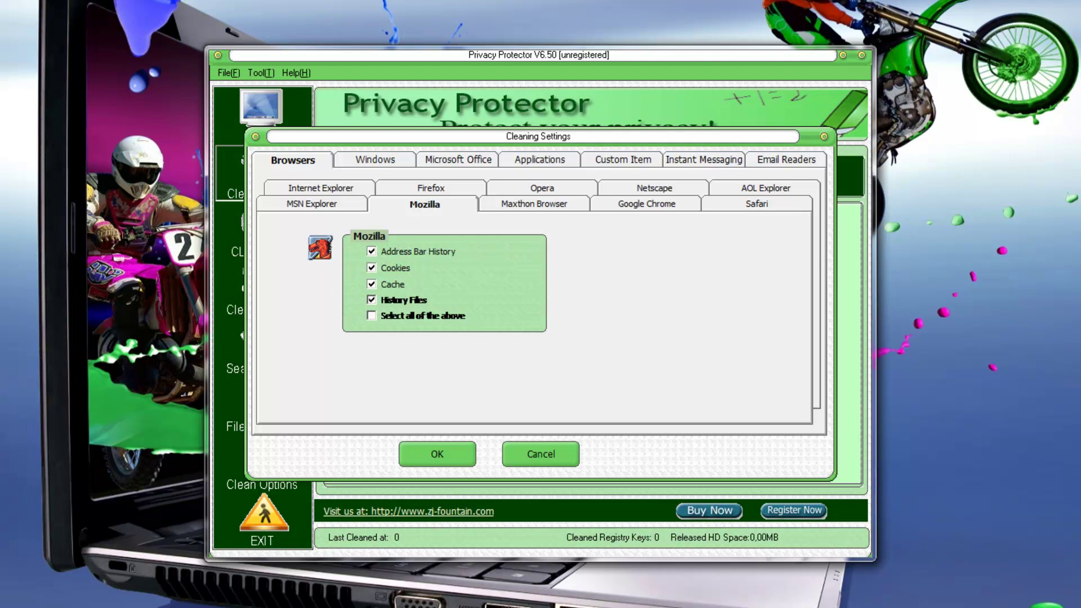
# - Enable MSN Explorer cleaning for Address Bar History, Cookies, Cache, History Files and Select all of the above
pyautogui.click(312, 203)
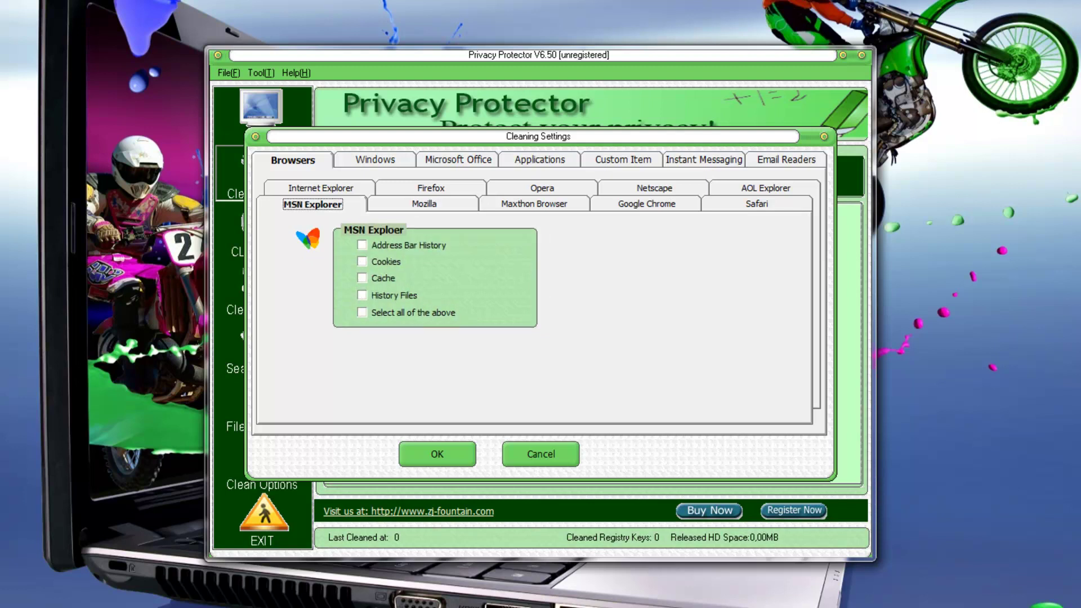
pyautogui.click(408, 246)
pyautogui.click(386, 262)
pyautogui.click(383, 278)
pyautogui.click(394, 296)
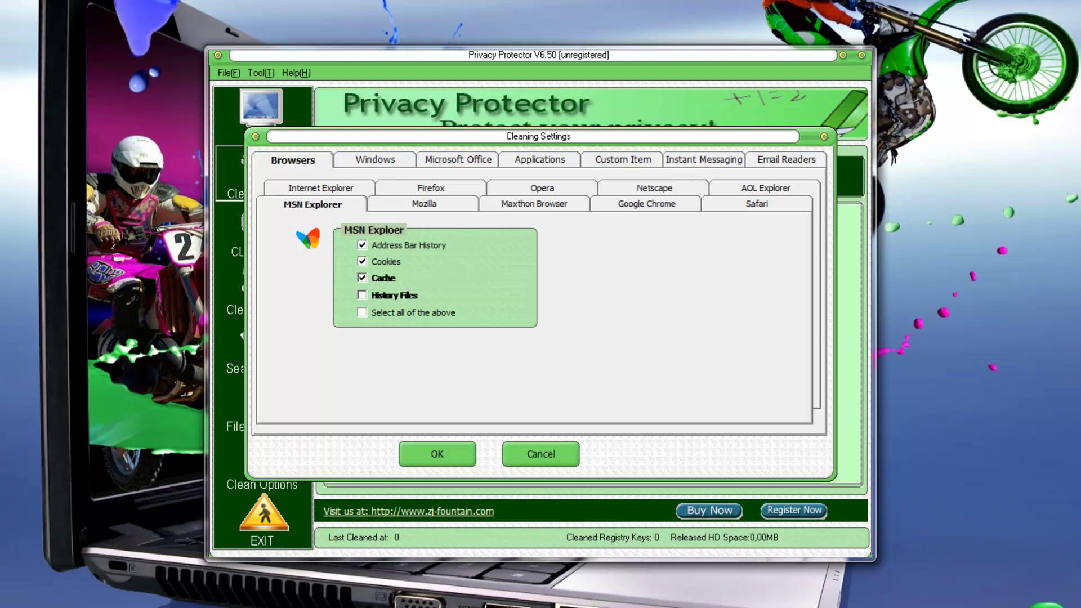
pyautogui.click(413, 313)
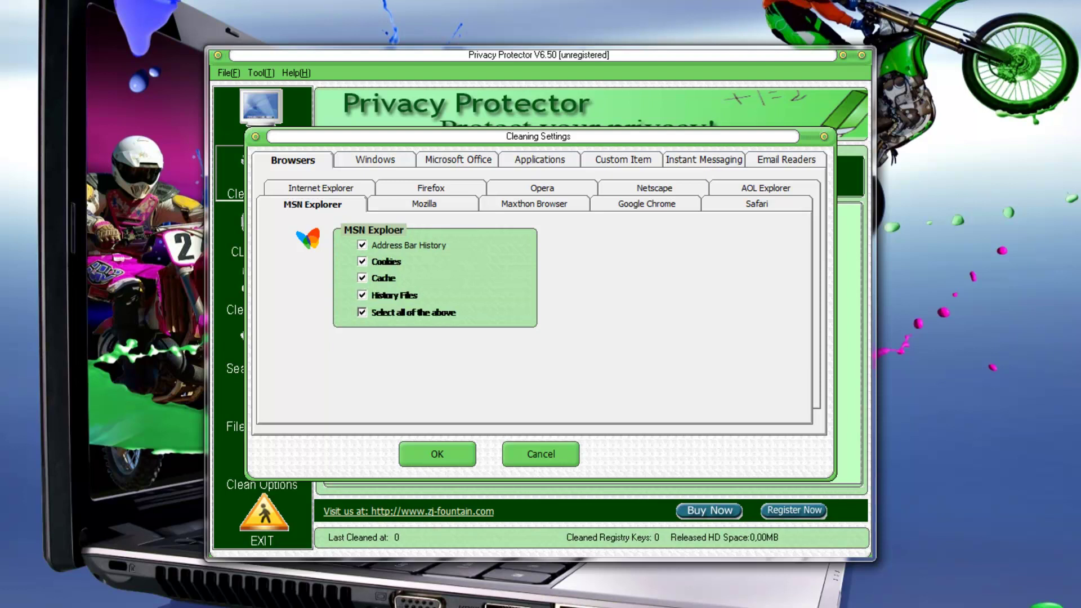
# - Review the cleaning items offered for Windows, Microsoft Office and third-party applications
pyautogui.click(375, 159)
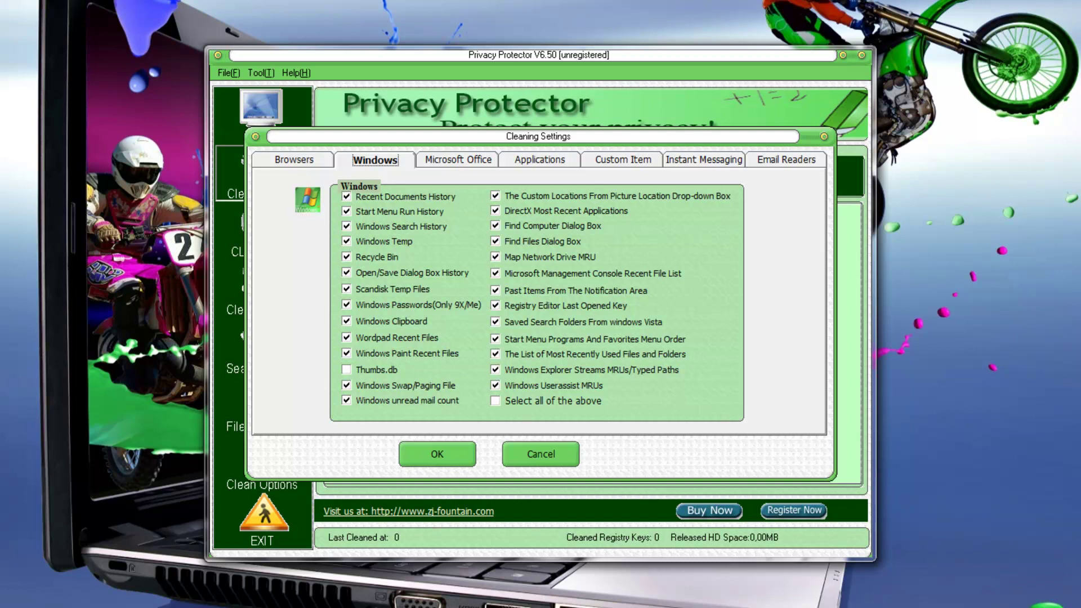
pyautogui.click(458, 160)
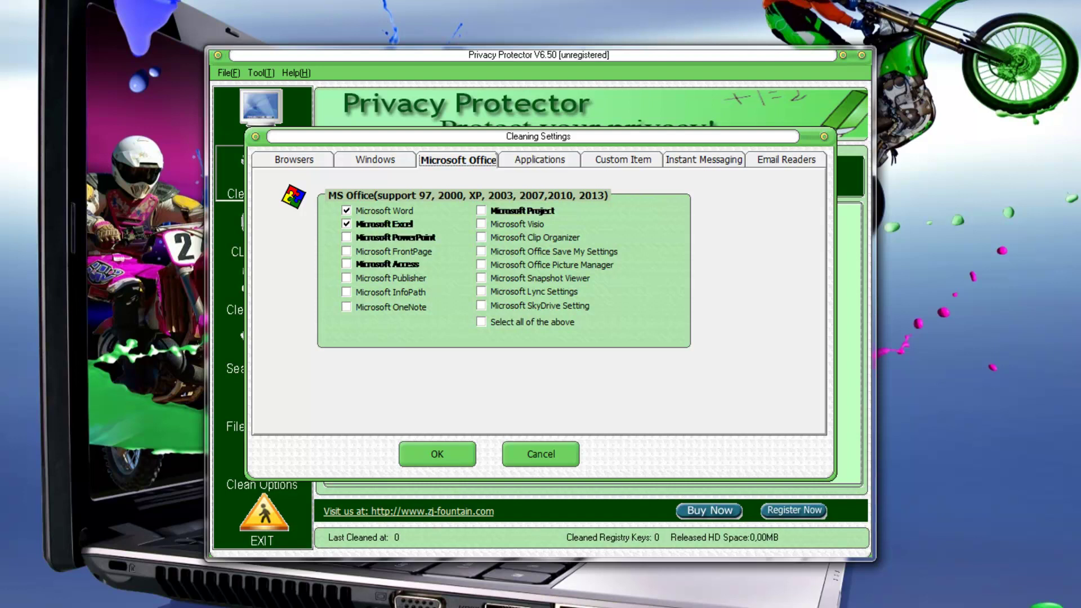
pyautogui.click(539, 160)
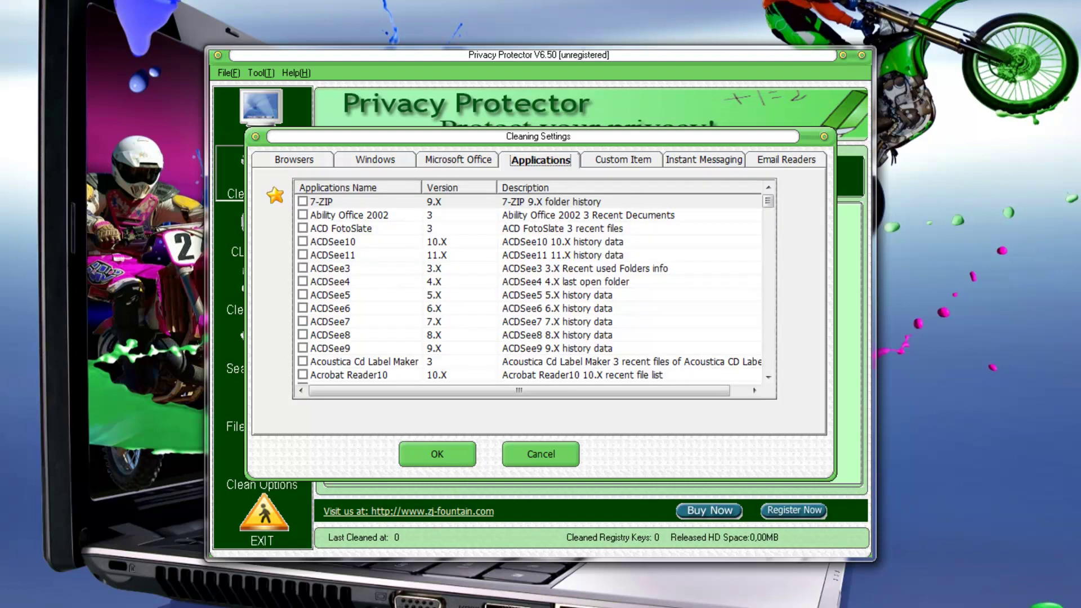
# - Enable cleaning of the 7-ZIP 9.X folder history and review the rest of the third-party application list
pyautogui.click(303, 202)
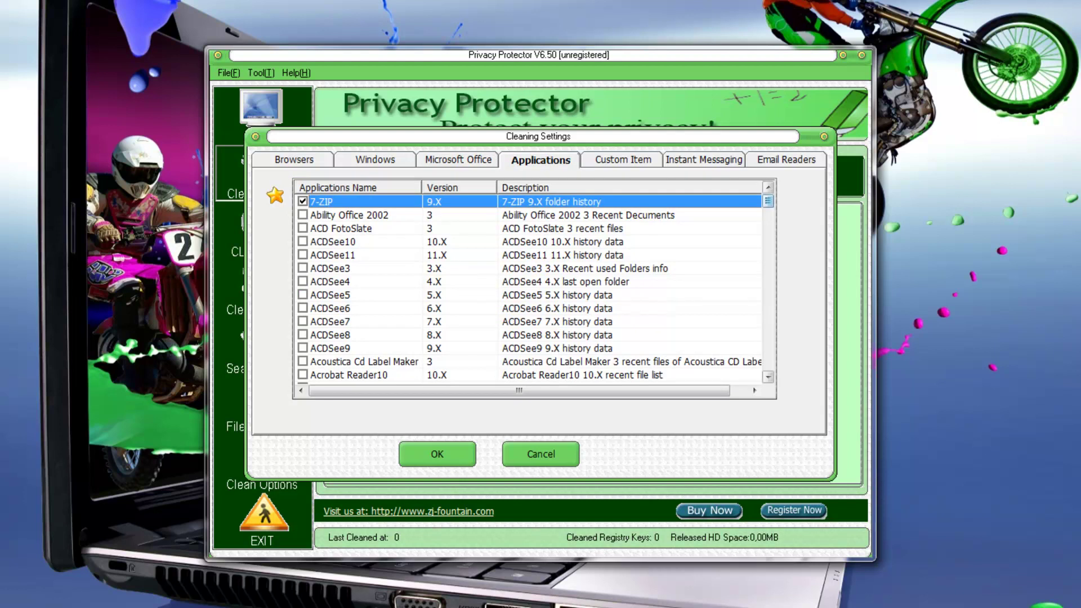
pyautogui.scroll(-4, 529, 287)
pyautogui.scroll(-4, 529, 287)
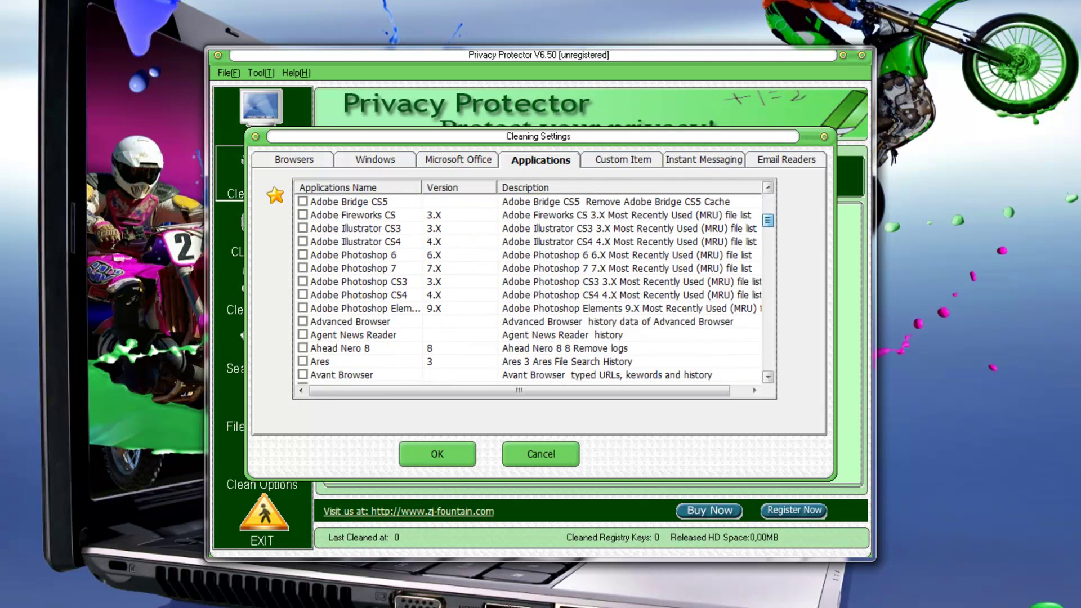
pyautogui.scroll(-13, 529, 287)
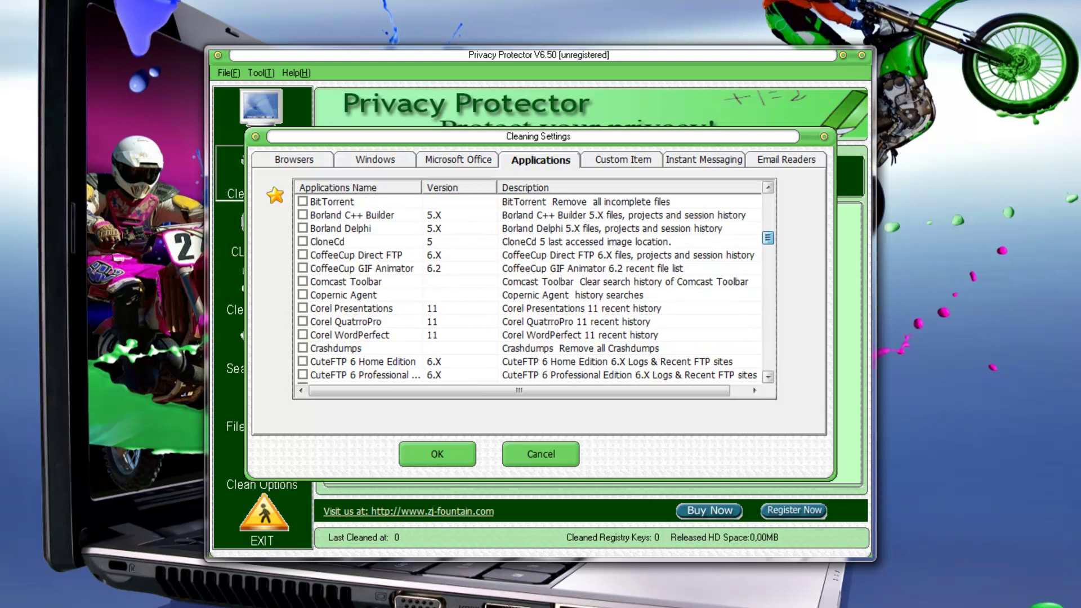
pyautogui.scroll(-20, 529, 287)
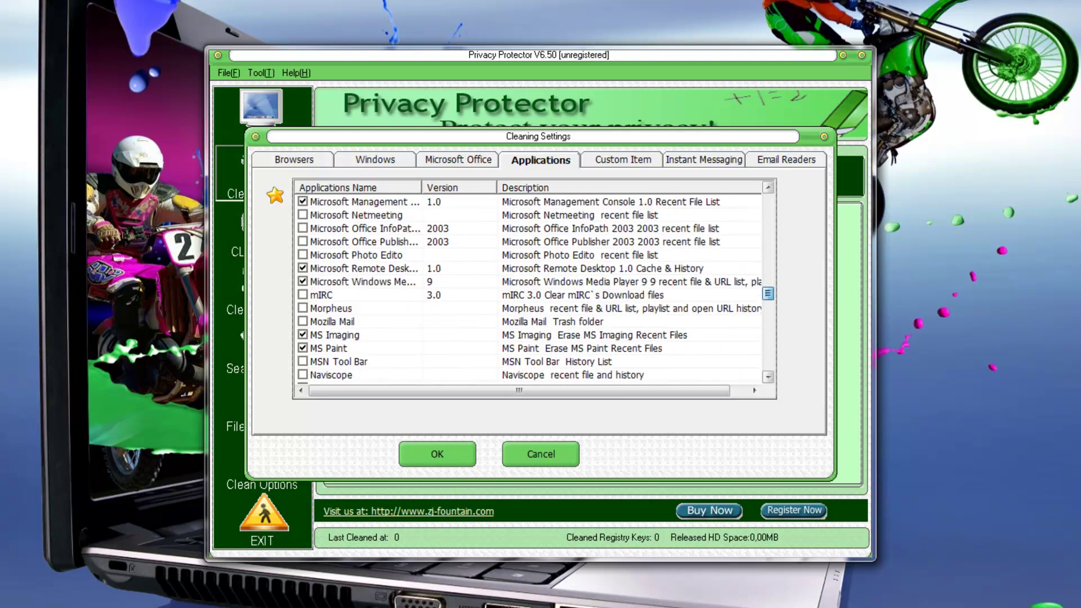
pyautogui.scroll(-2, 529, 287)
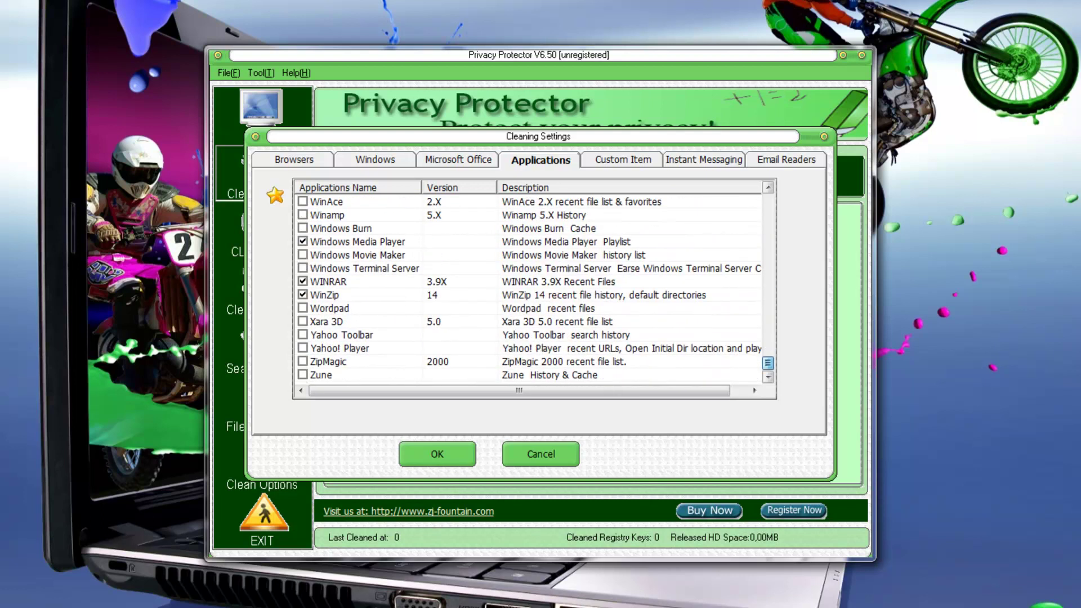
pyautogui.scroll(20, 529, 287)
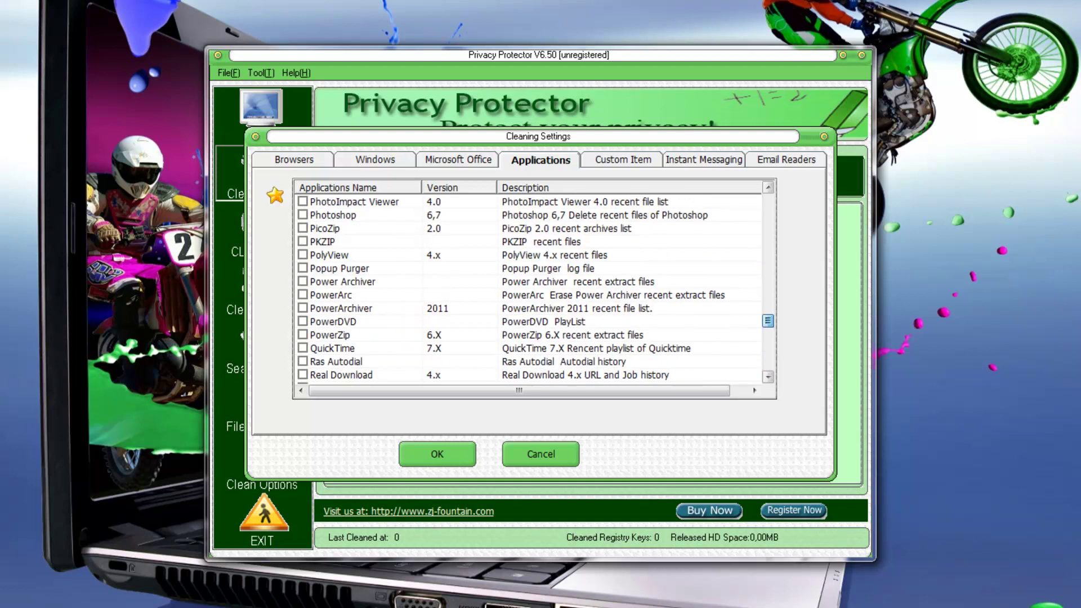
pyautogui.moveTo(767, 249); pyautogui.dragTo(767, 201)
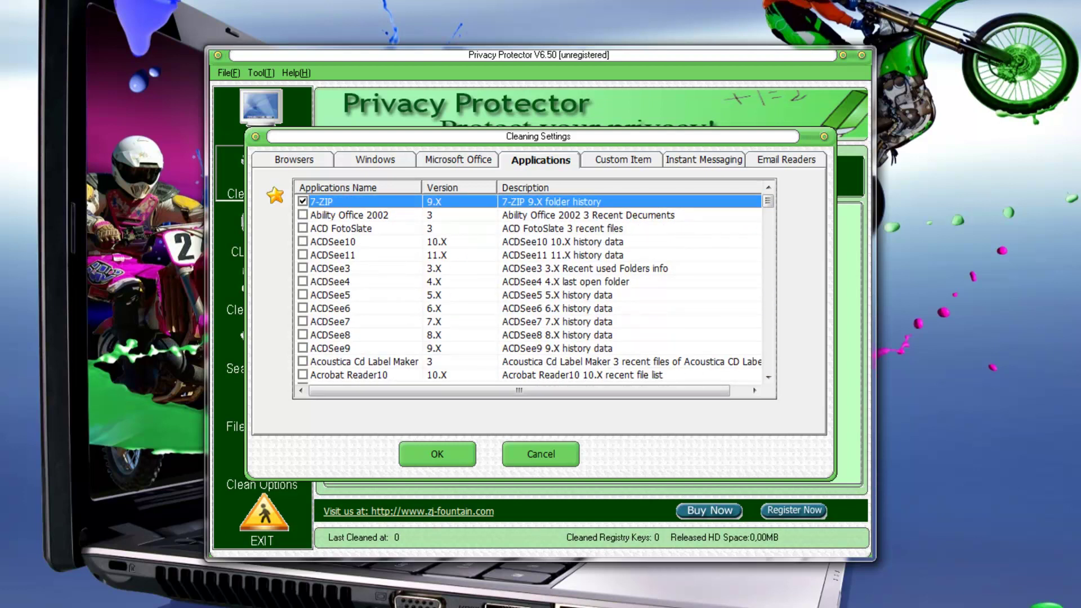
# - Add the hijackthis file from the Download folder to the custom clean items and clear the custom list again
pyautogui.click(622, 159)
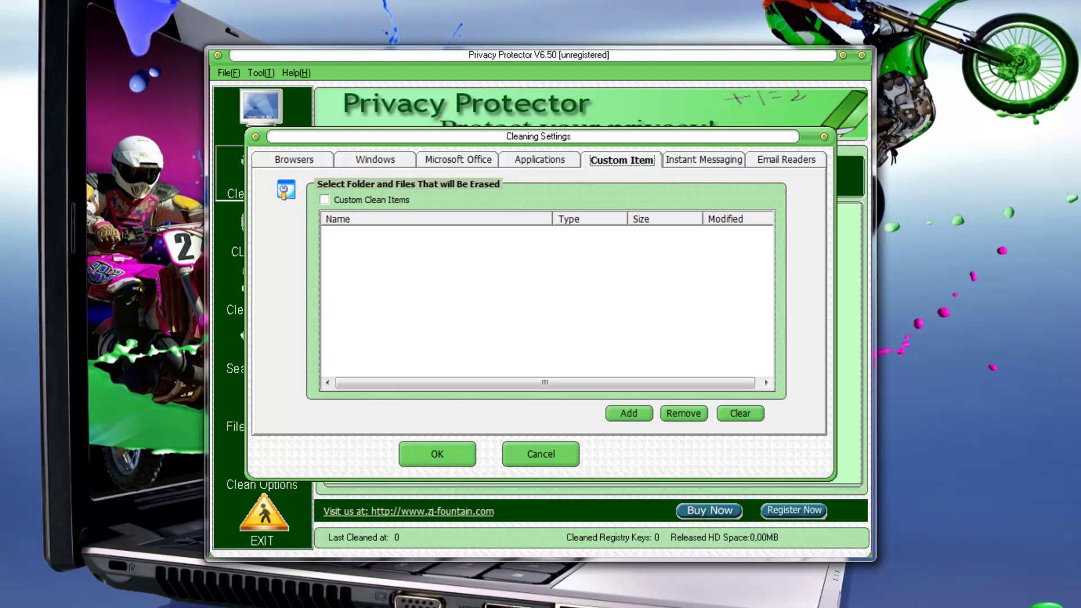
pyautogui.click(629, 414)
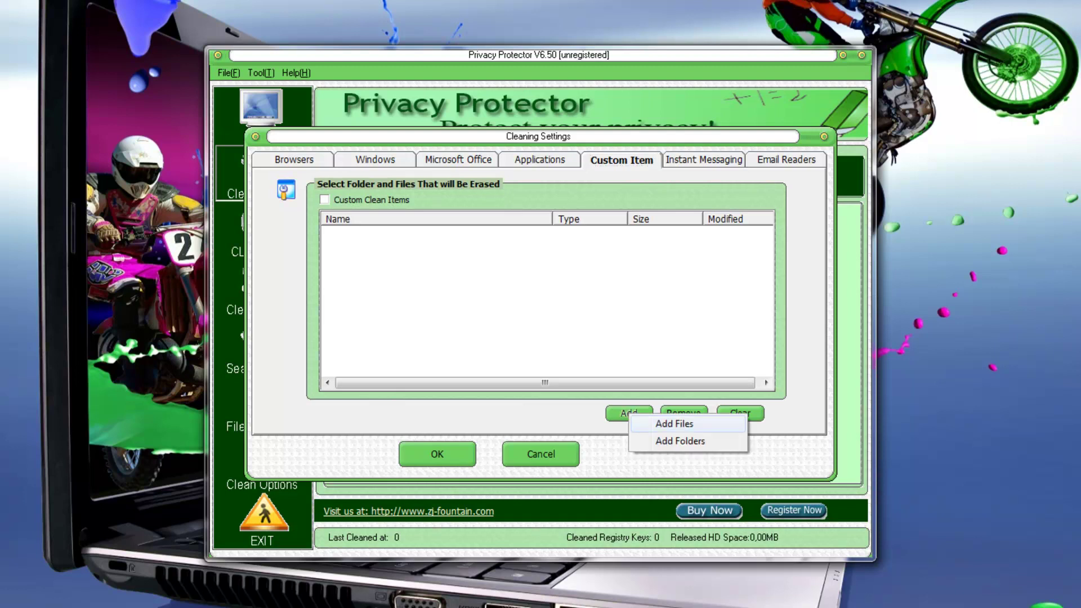
pyautogui.click(673, 424)
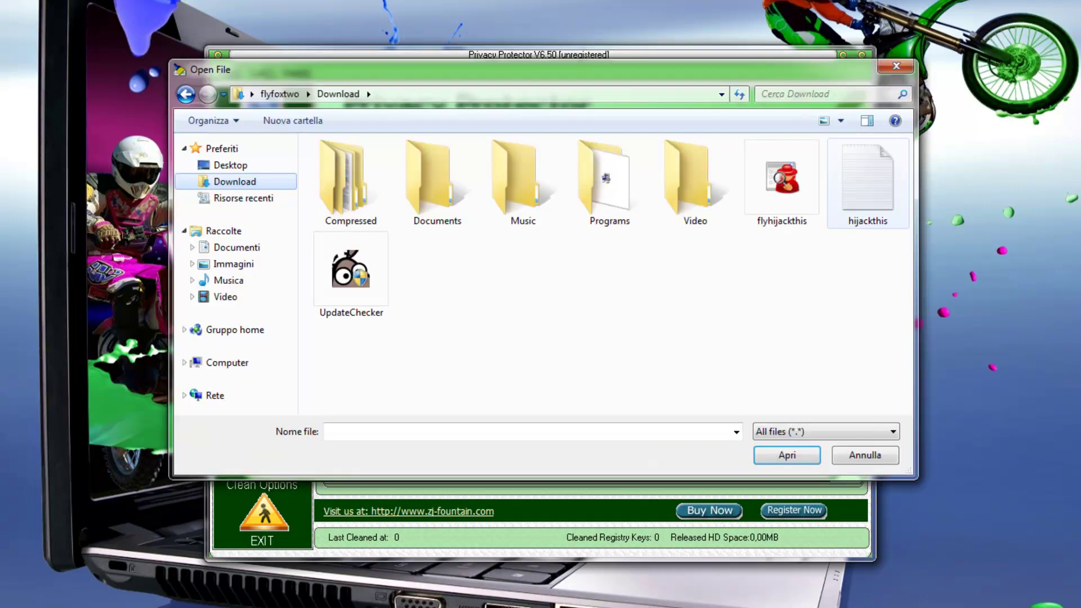
pyautogui.click(868, 183)
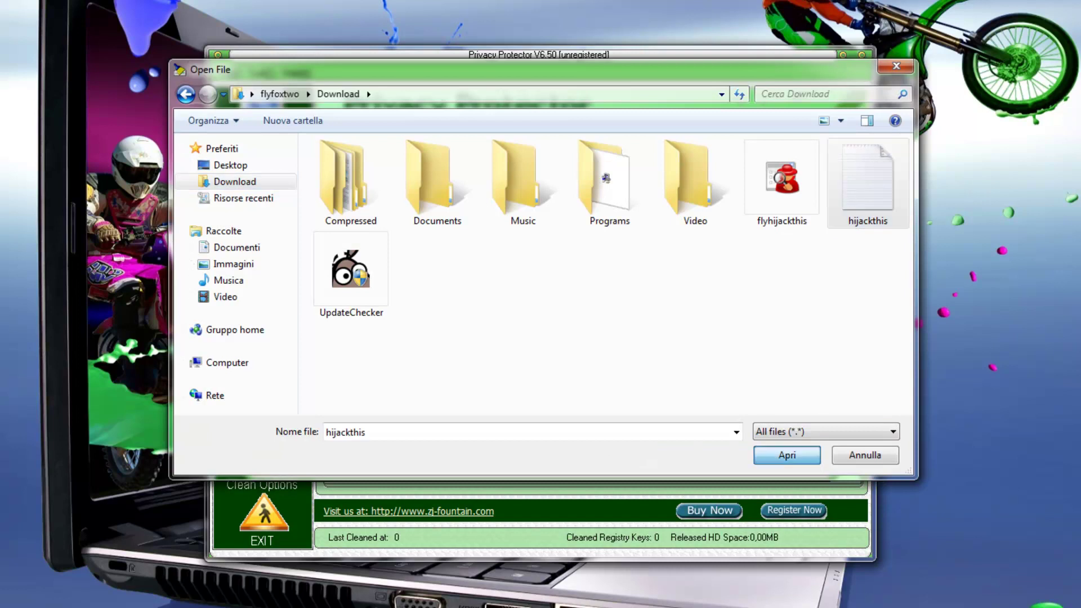
pyautogui.click(786, 455)
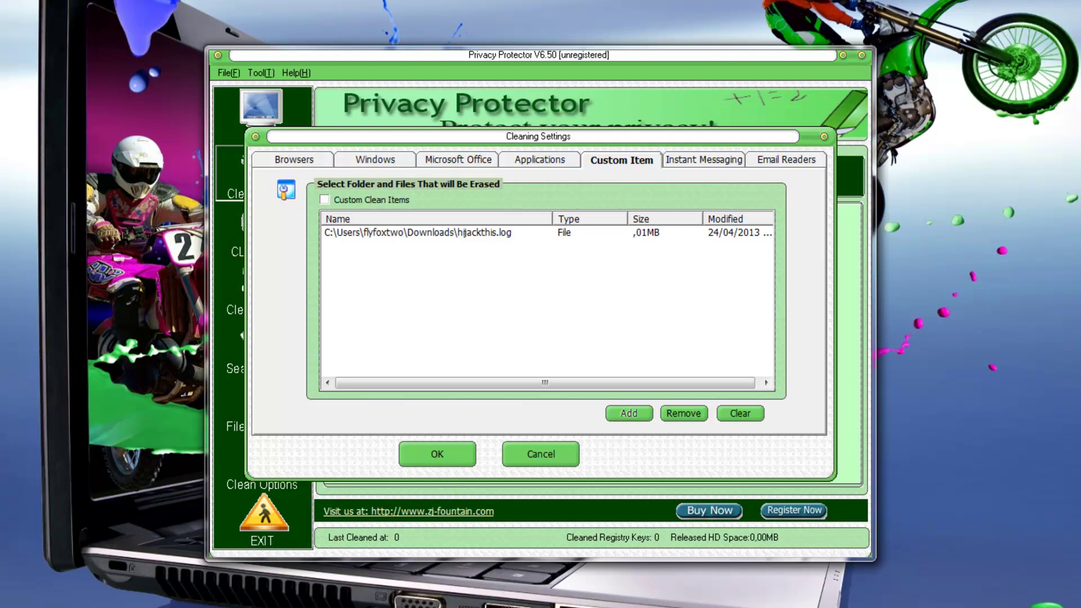
pyautogui.click(740, 413)
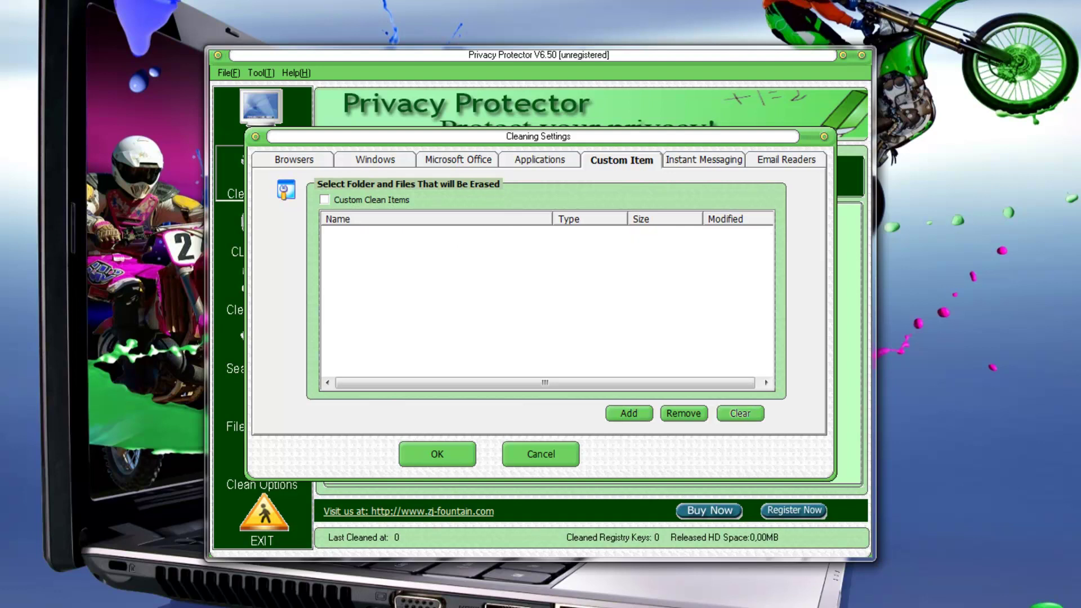
# - Review the instant messaging and email reader cleaning items and save the cleaning settings
pyautogui.click(704, 160)
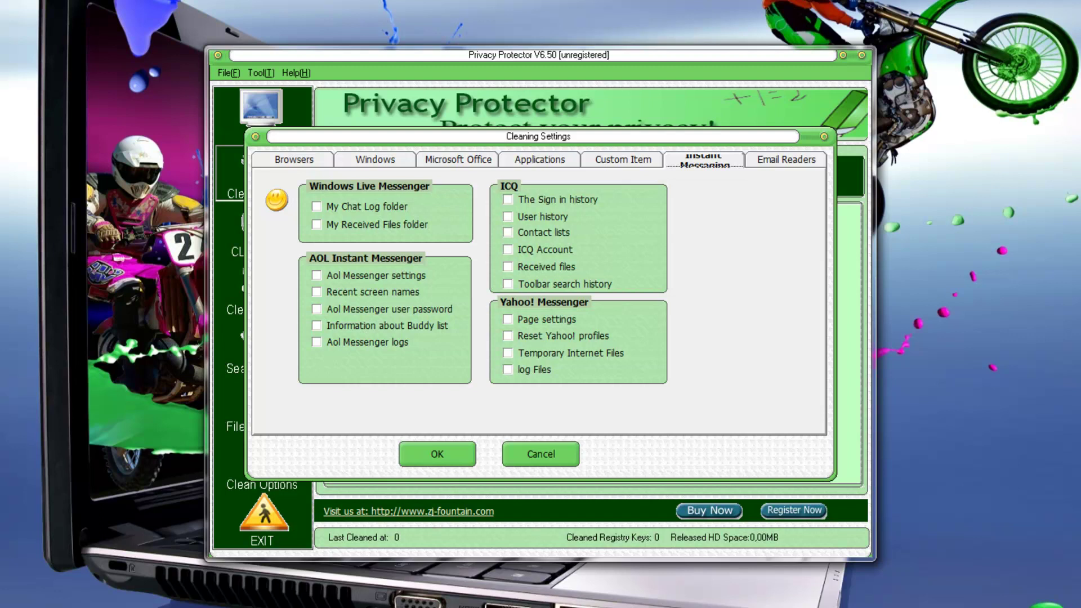
pyautogui.click(786, 160)
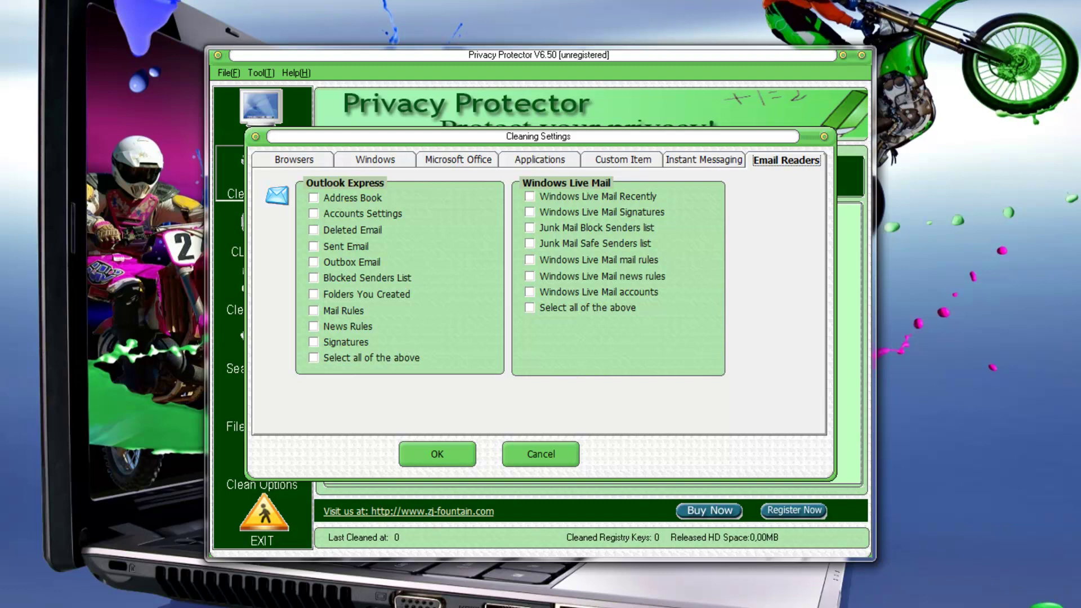
pyautogui.click(437, 455)
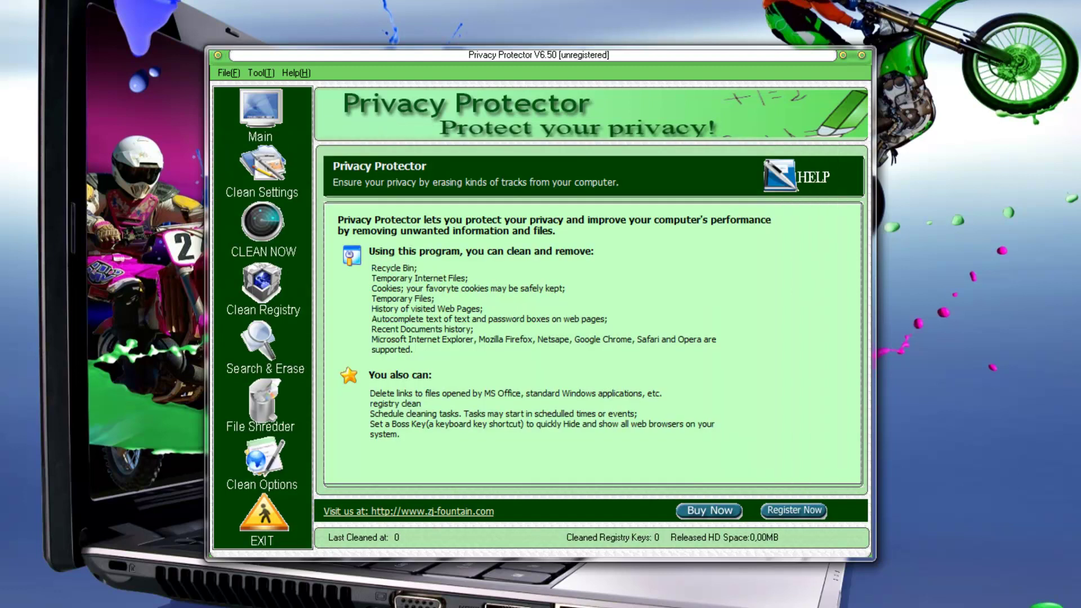
# - Run the cleaning with the saved settings and review the status of every cleaned item
pyautogui.click(262, 230)
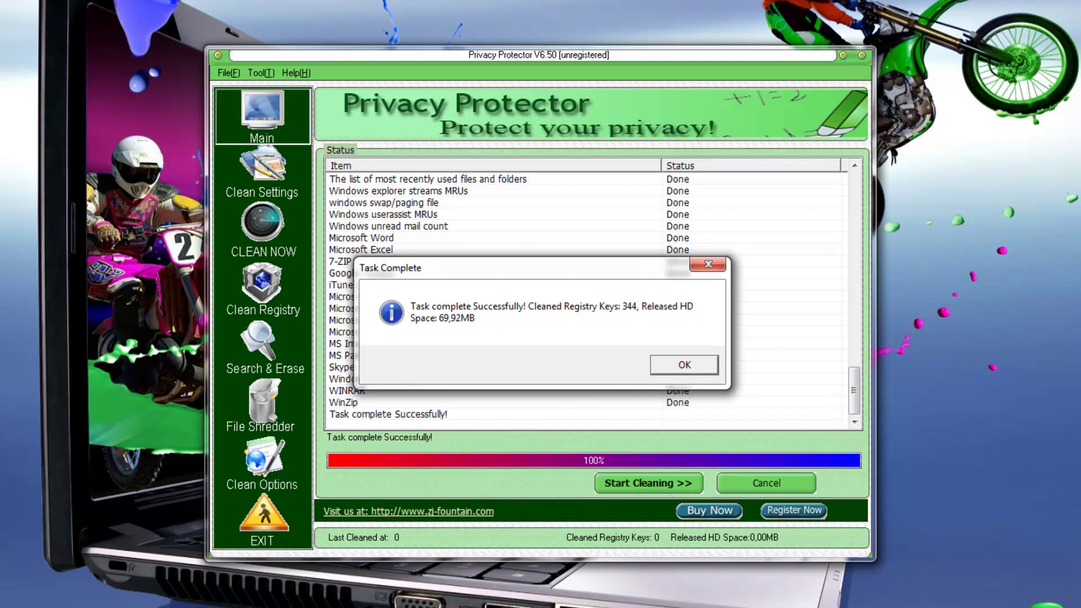
pyautogui.click(684, 364)
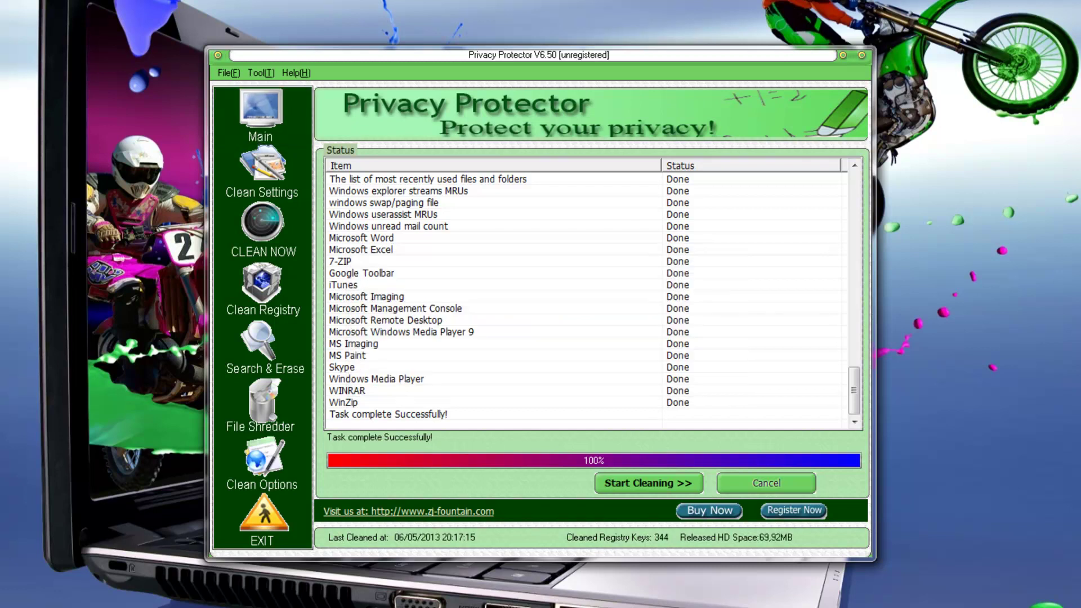
pyautogui.scroll(8, 854, 366)
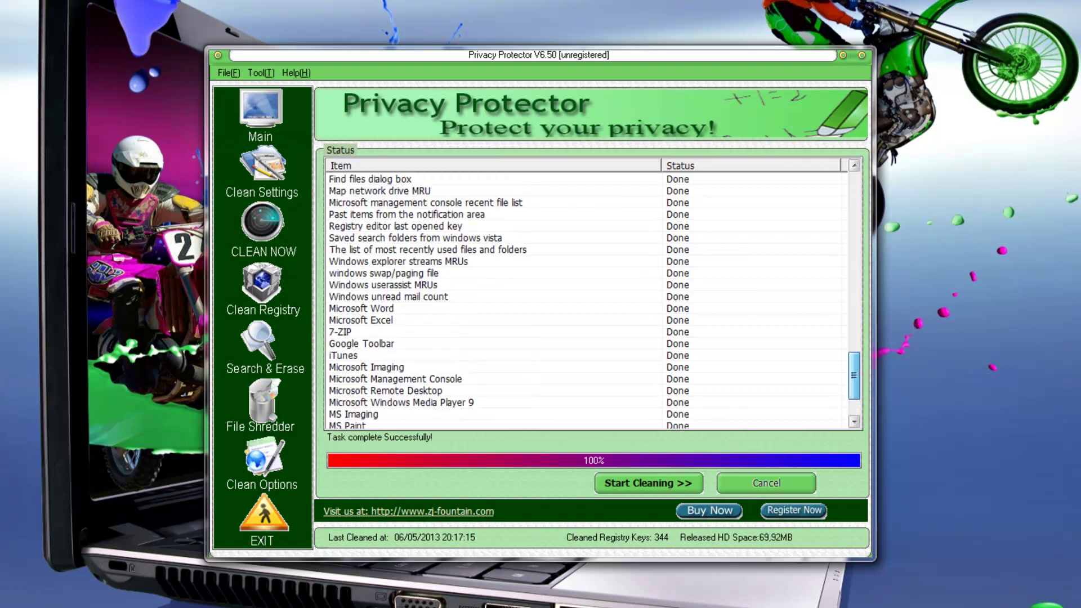
pyautogui.scroll(7, 854, 310)
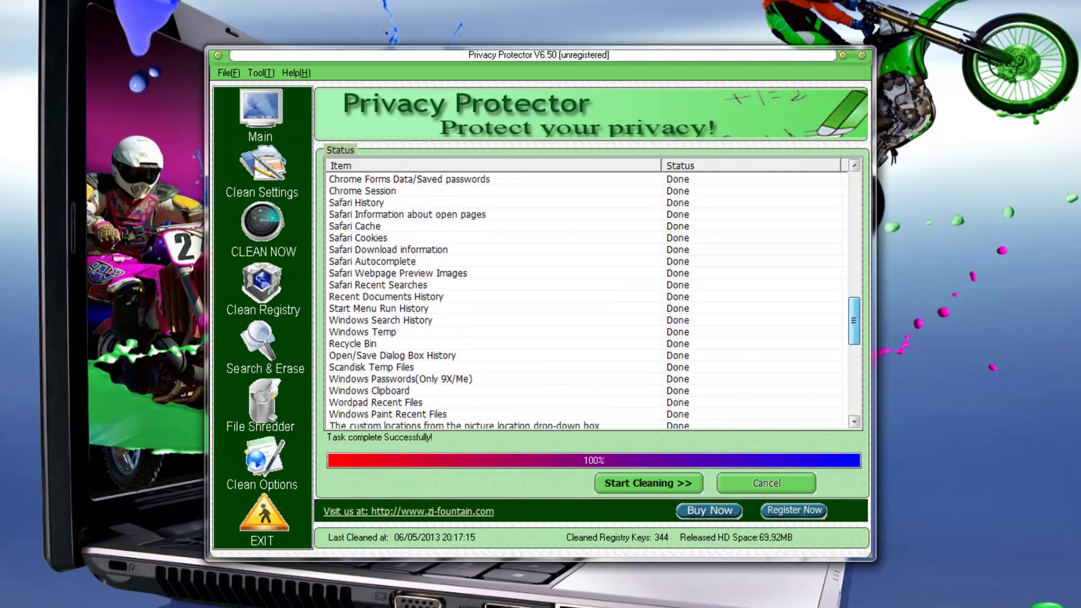
pyautogui.scroll(15, 585, 298)
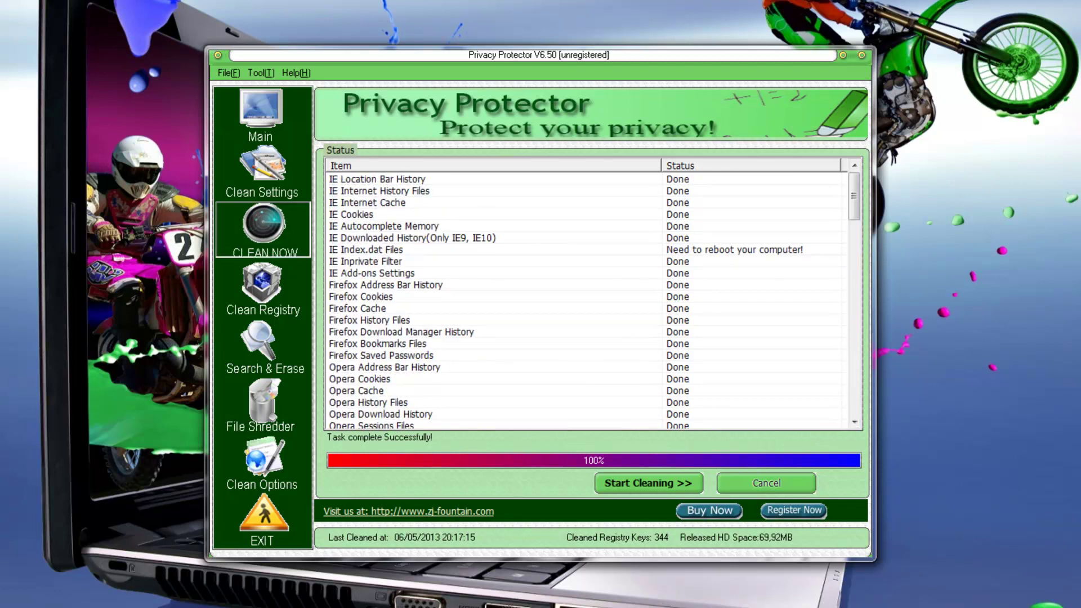
# - Scan the registry for errors, examine the list of found entries and close the Registry Cleaner without cleaning
pyautogui.click(263, 290)
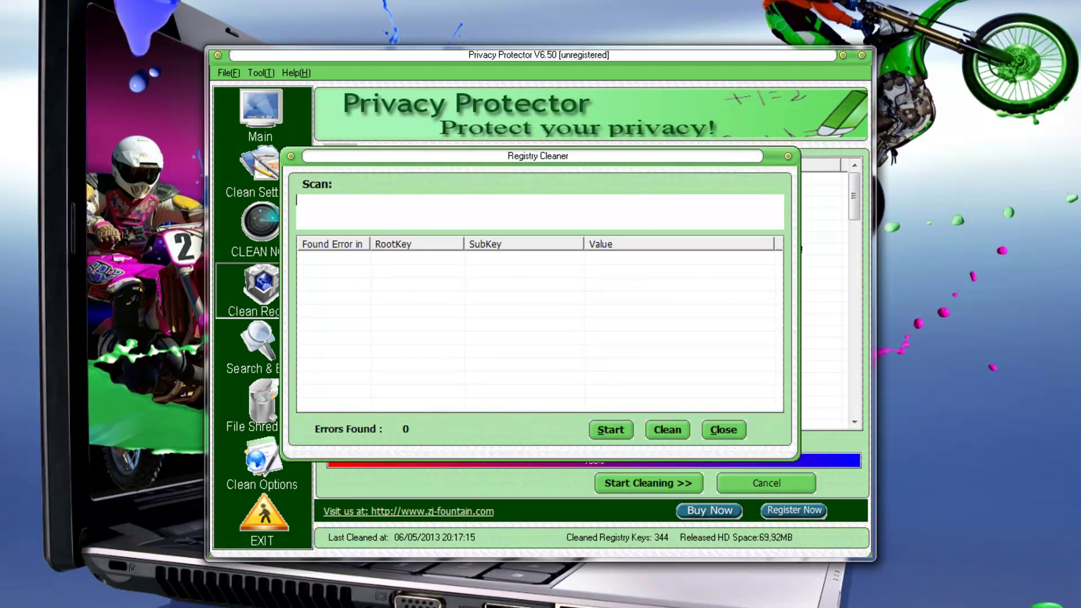
pyautogui.click(611, 430)
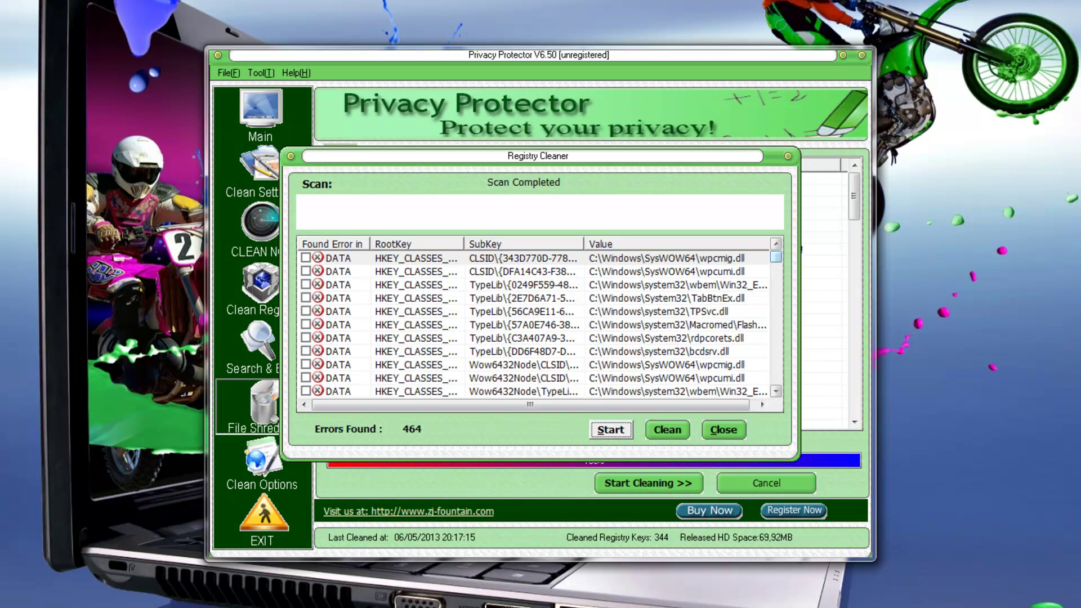
pyautogui.moveTo(775, 256); pyautogui.dragTo(776, 281)
pyautogui.scroll(-20, 534, 323)
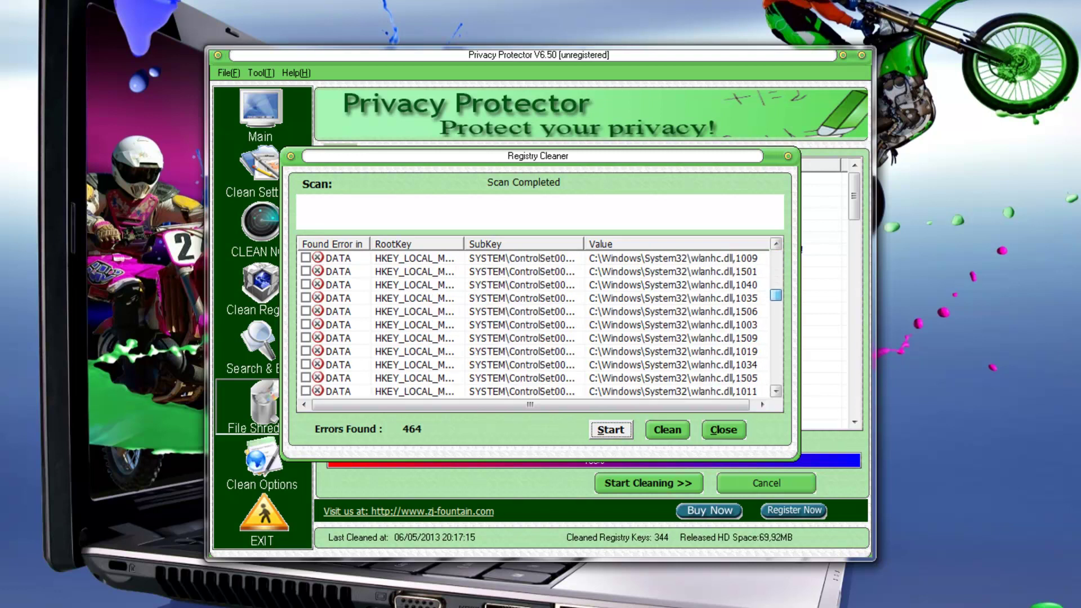
pyautogui.scroll(-12, 535, 323)
pyautogui.scroll(-20, 535, 324)
pyautogui.scroll(-20, 535, 323)
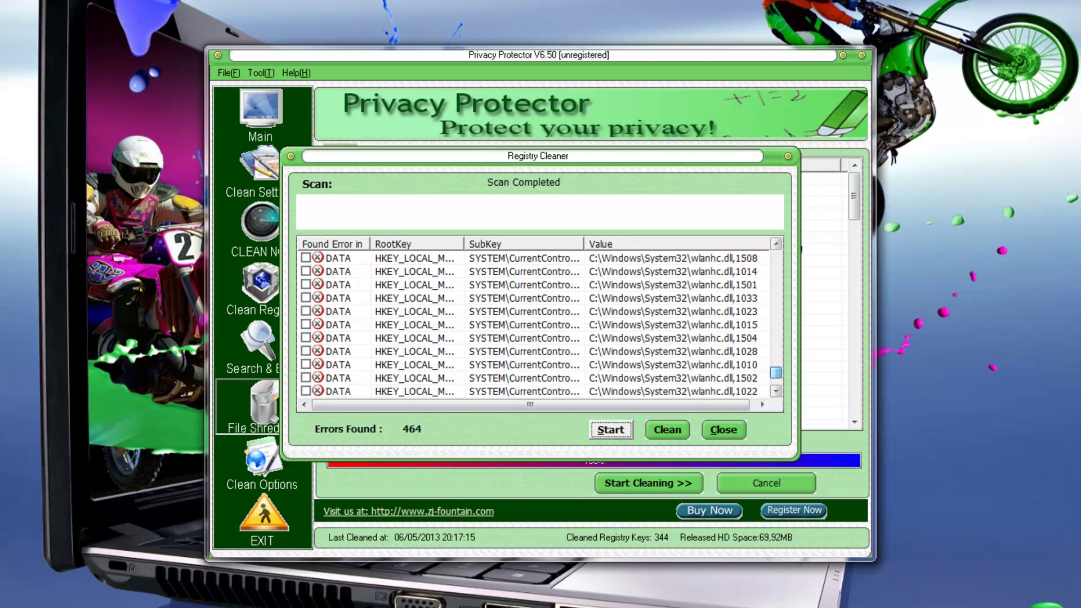
pyautogui.scroll(-5, 535, 323)
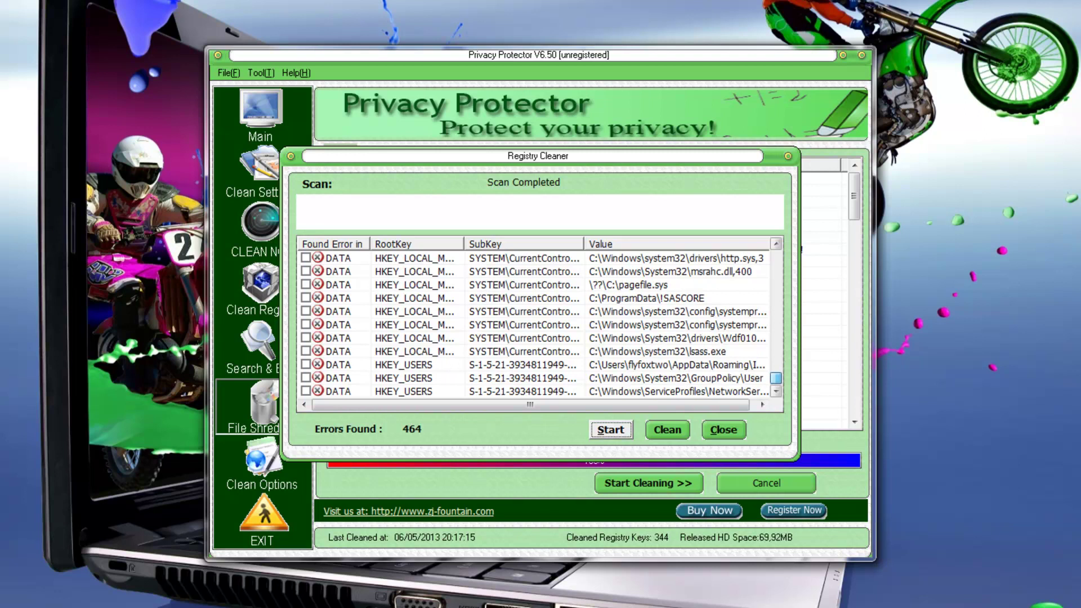
pyautogui.scroll(20, 534, 324)
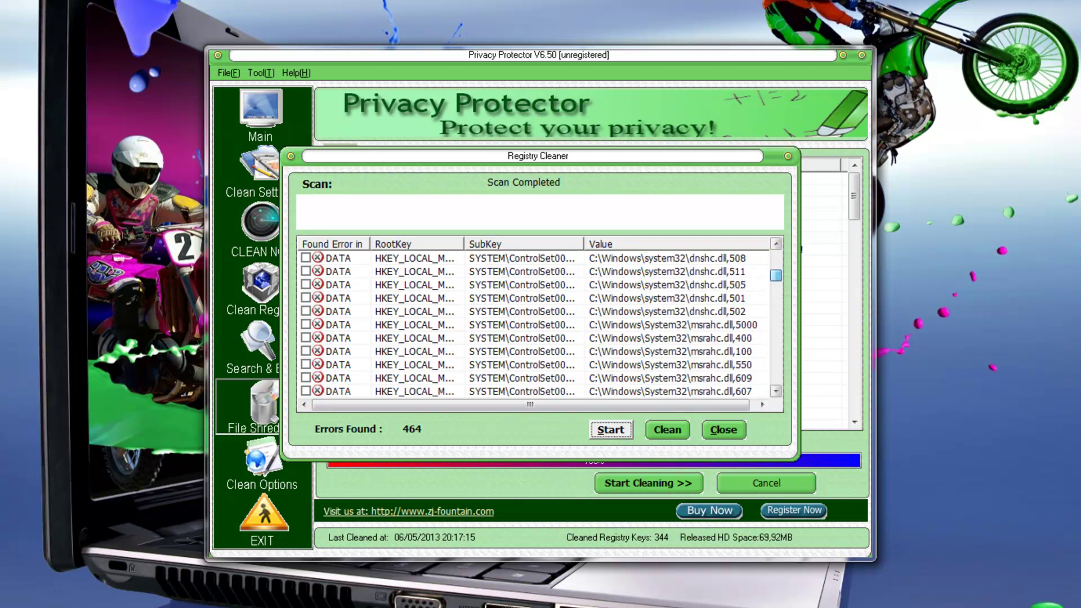
pyautogui.press('Escape')
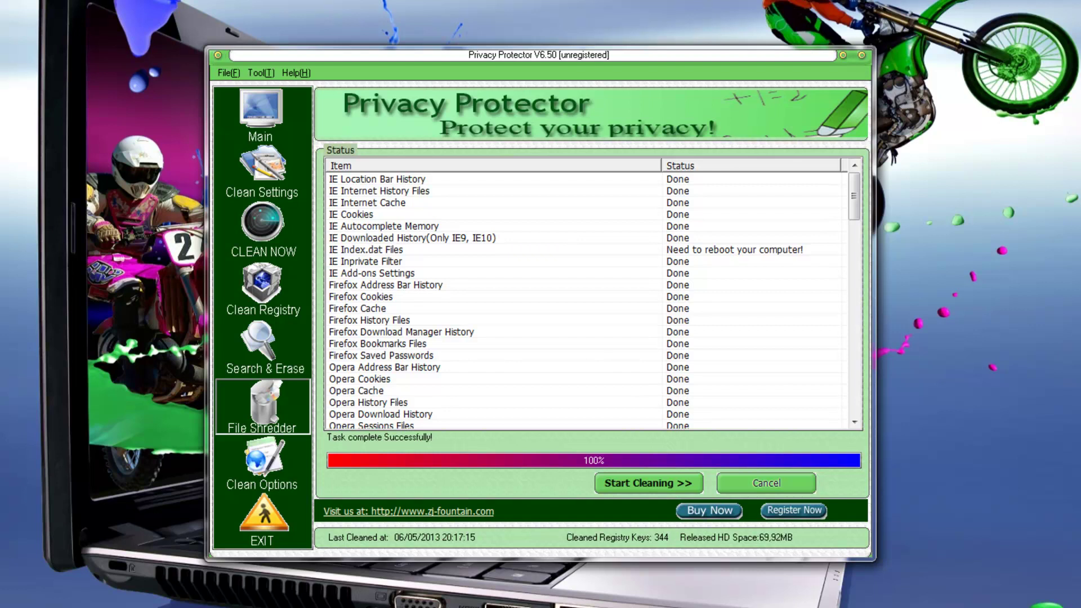
# - Search the Privacy Protector and plus-in folders for *.tmp, *.gid, *.swp and *.chk files and view the extension options
pyautogui.click(262, 348)
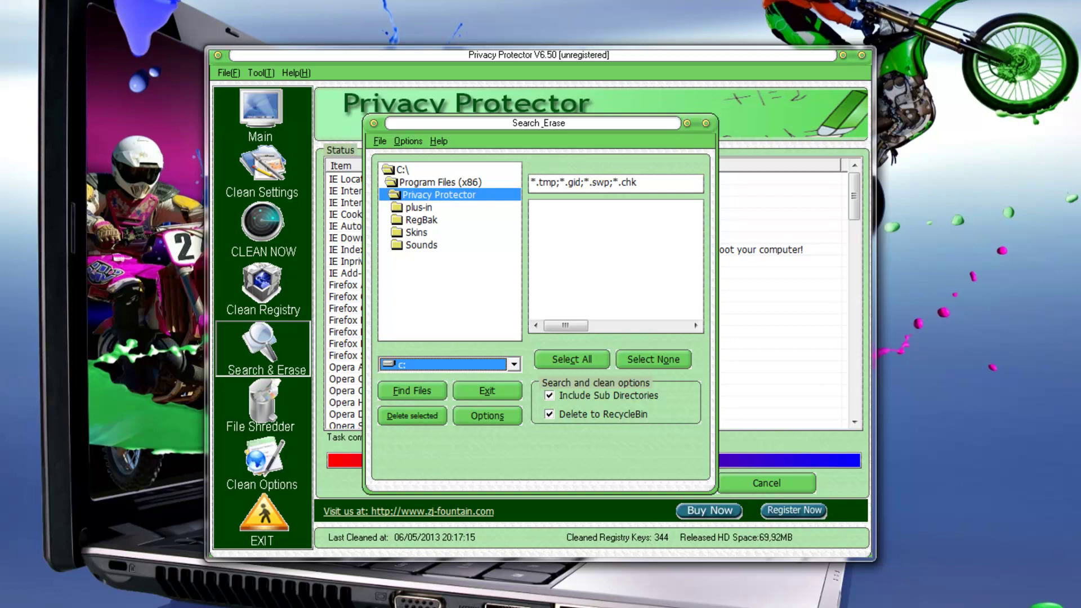
pyautogui.click(412, 391)
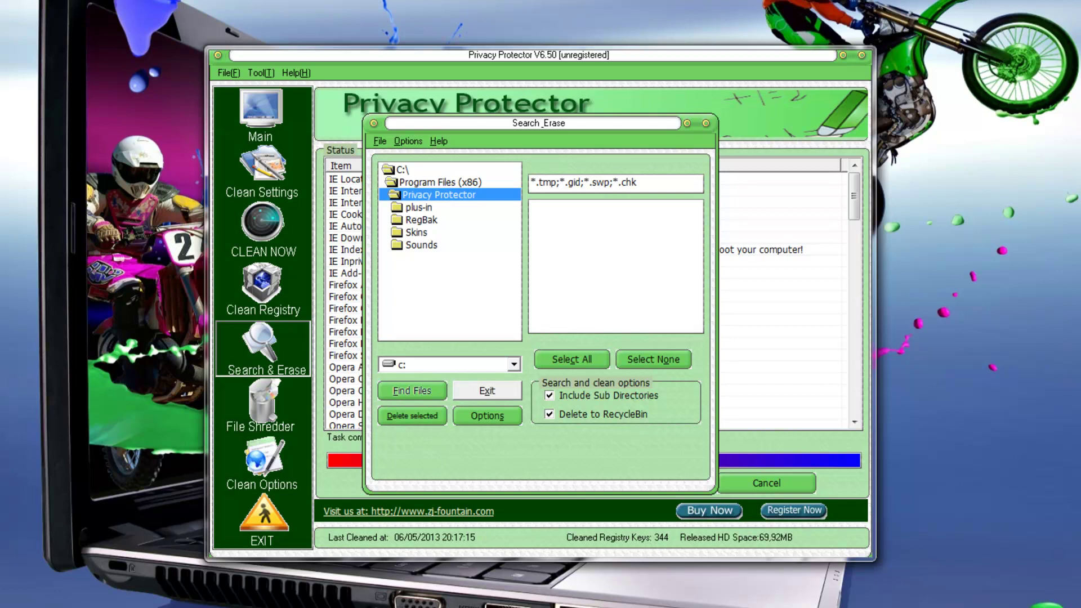
pyautogui.click(418, 207)
pyautogui.click(412, 391)
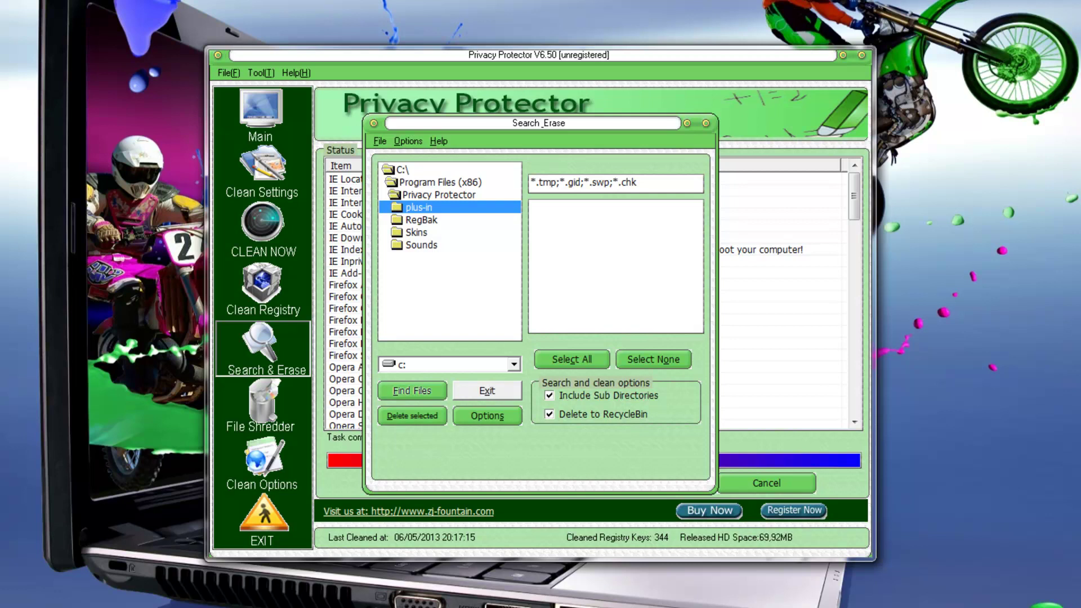
pyautogui.click(487, 416)
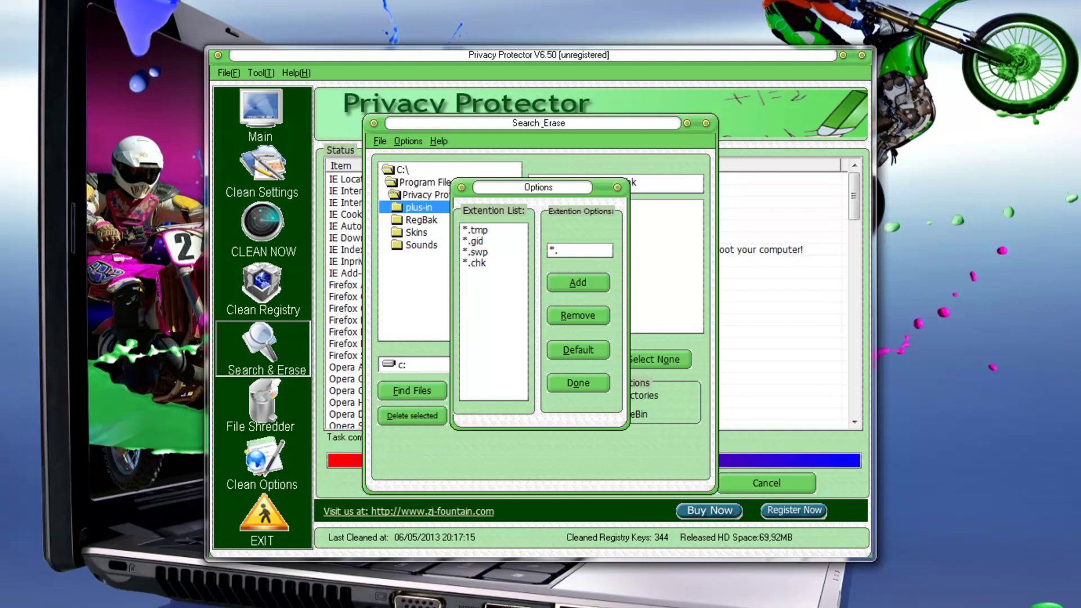
pyautogui.click(578, 383)
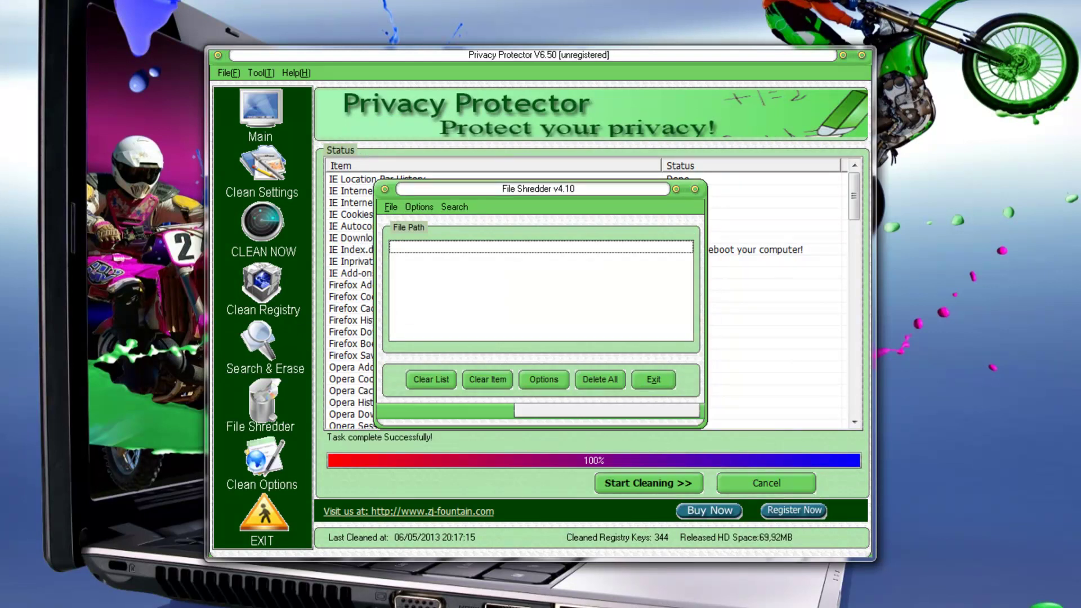
# - Review File Shredder's corruption settings and the characters used for overwriting files, accepting both dialogs as they are
pyautogui.click(543, 379)
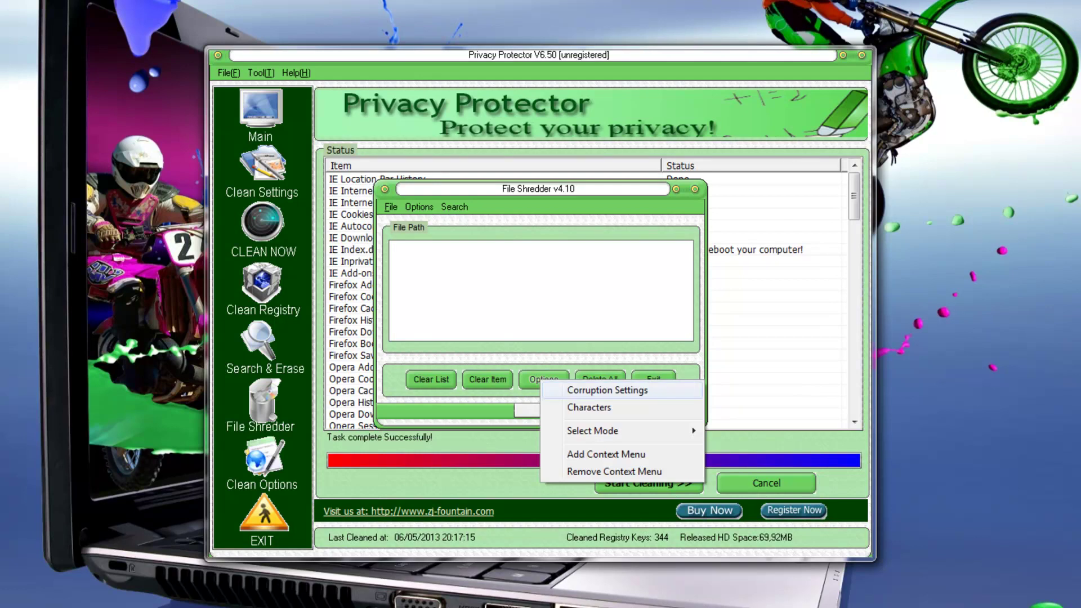
pyautogui.click(607, 389)
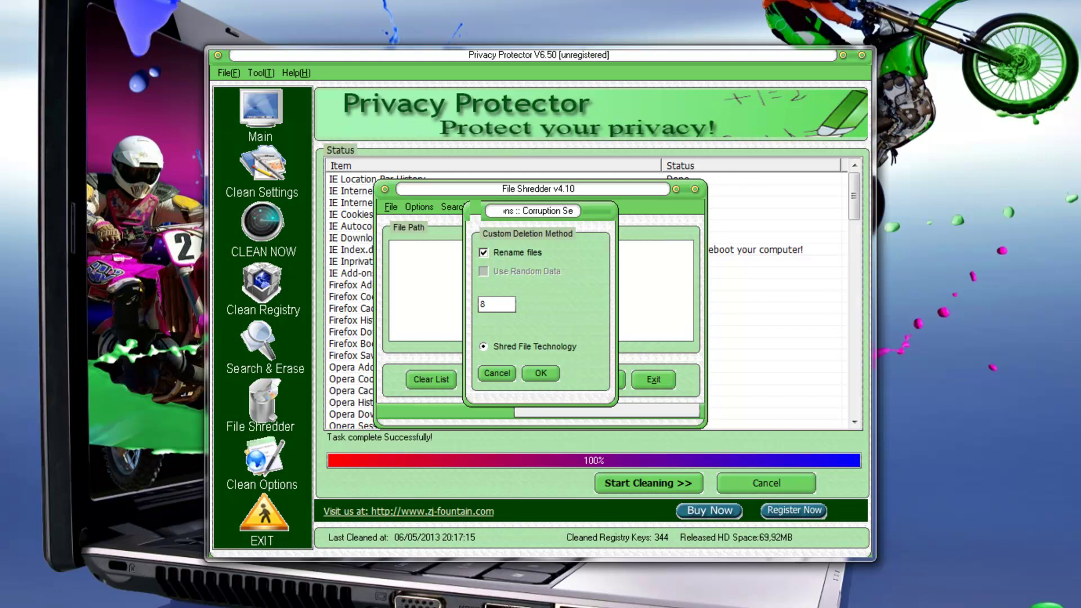
pyautogui.click(540, 373)
pyautogui.click(544, 378)
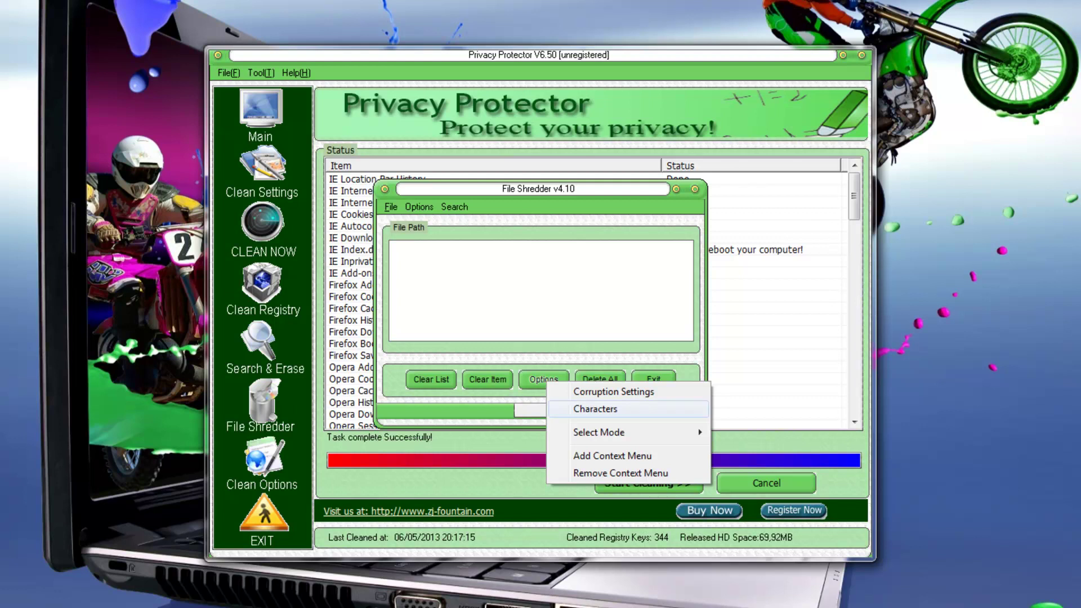
pyautogui.press('Return')
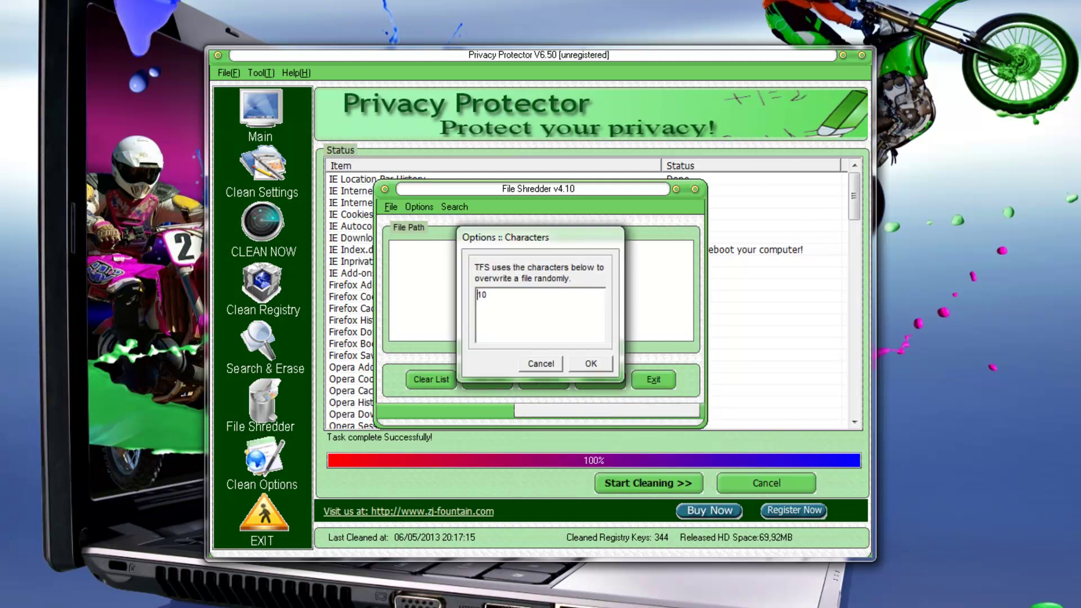
pyautogui.press('Return')
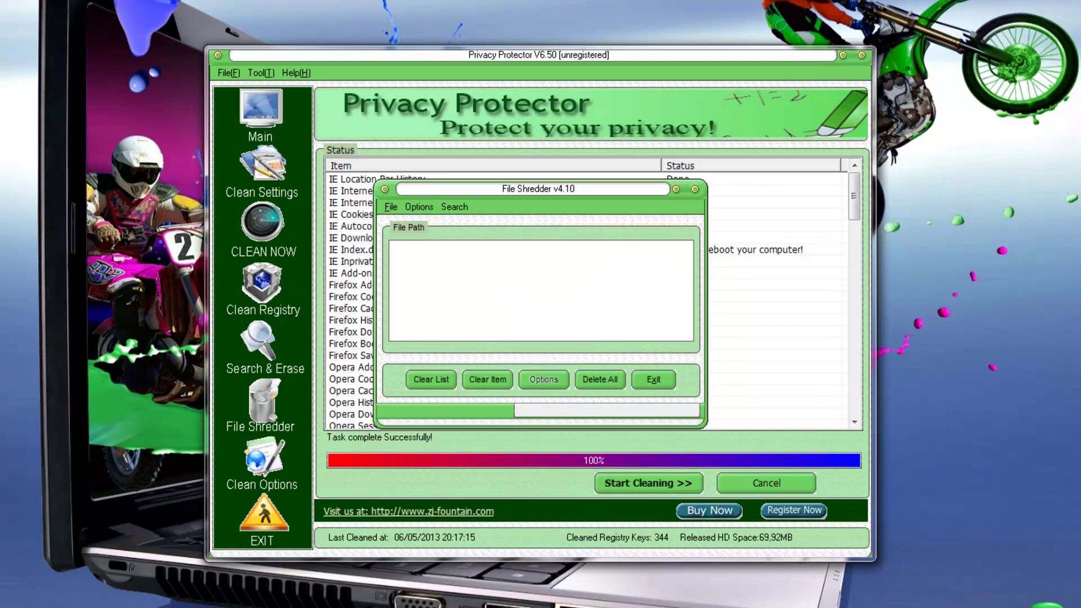
# - Review the available File Shredder modes and select the Quick mode
pyautogui.click(542, 383)
pyautogui.moveTo(594, 434)
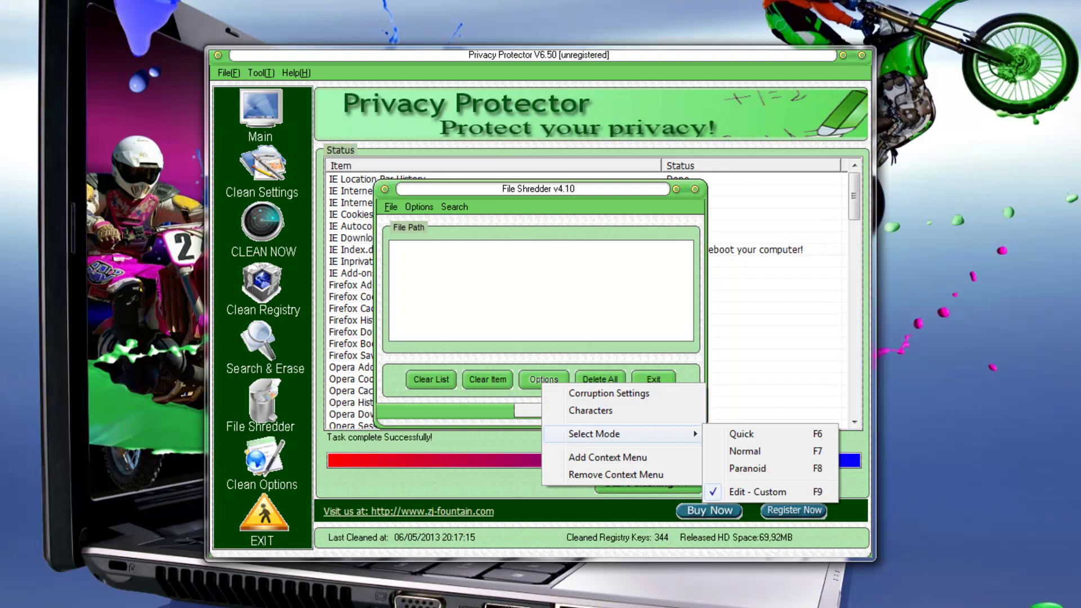
pyautogui.press('Down')
pyautogui.press('Down')
pyautogui.press('Down')
pyautogui.click(741, 434)
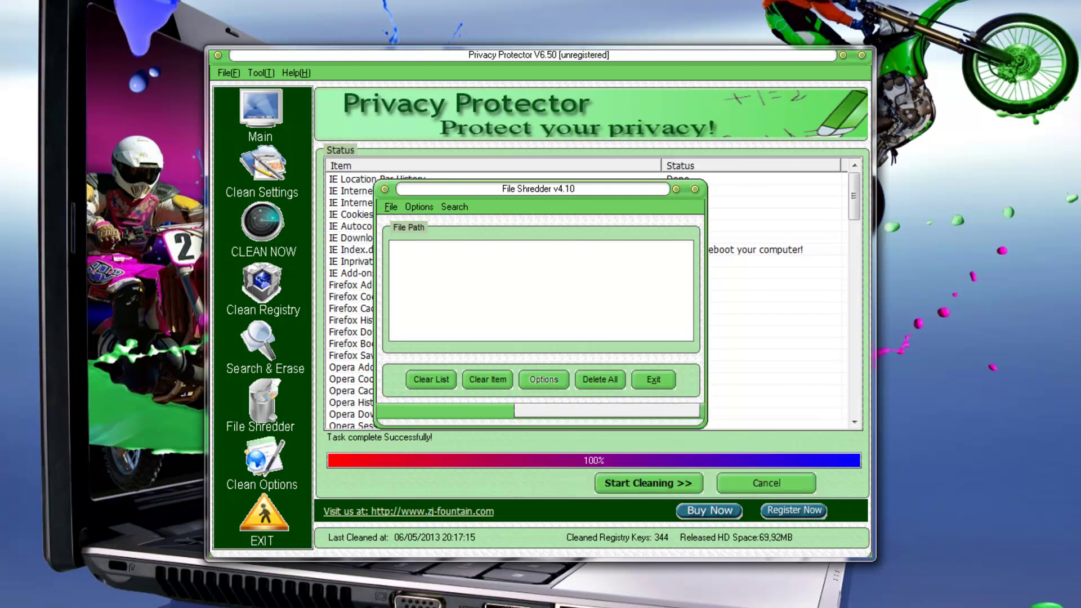
# - Remove the File Shredder context menu entry and close File Shredder
pyautogui.press('Return')
pyautogui.press('Up')
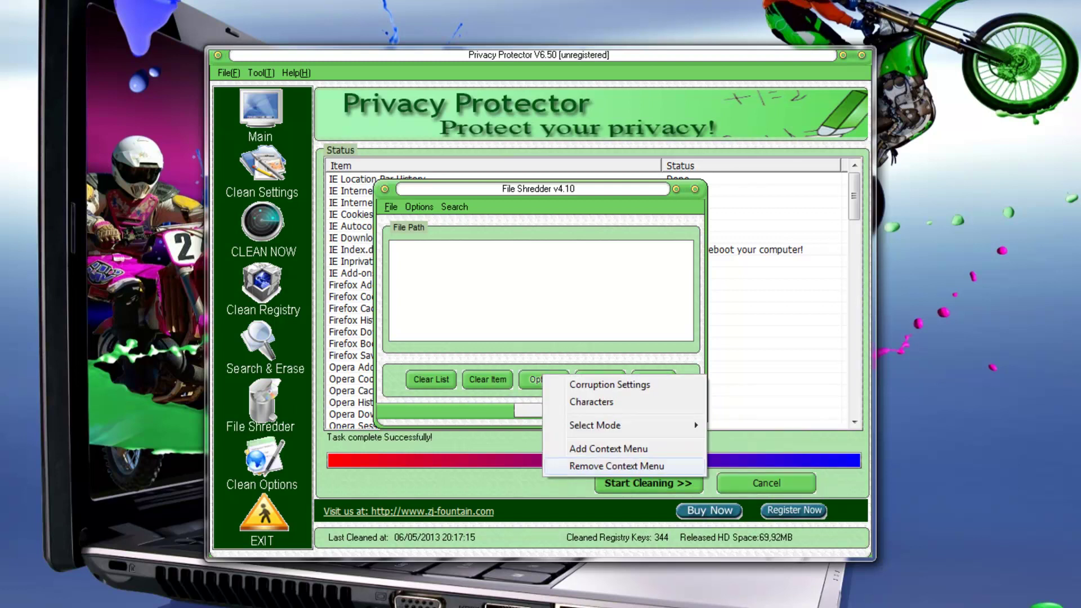
pyautogui.press('Return')
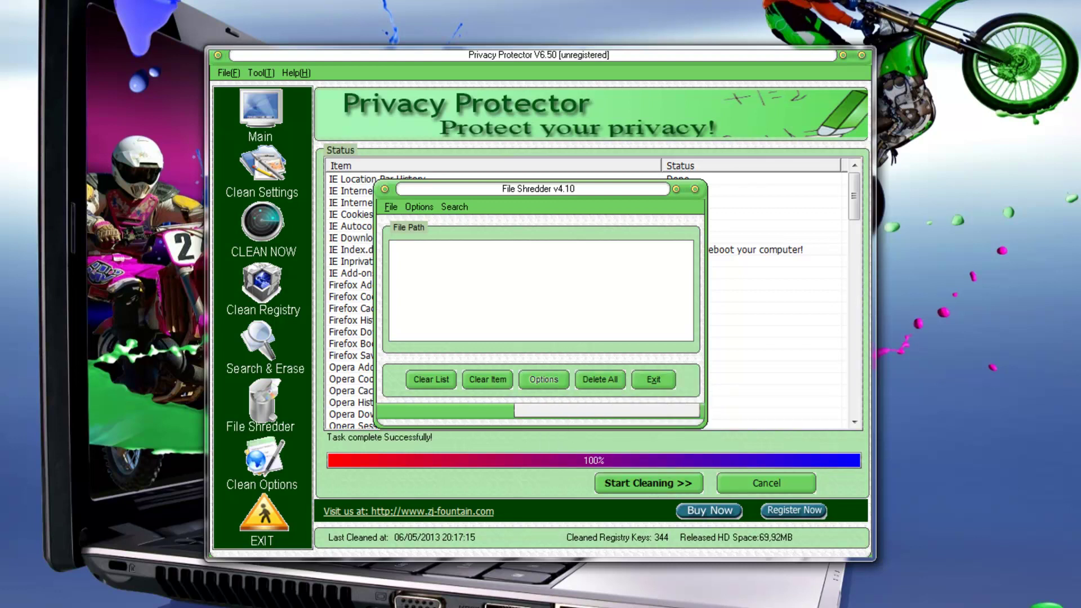
pyautogui.hotkey('alt', 'F4')
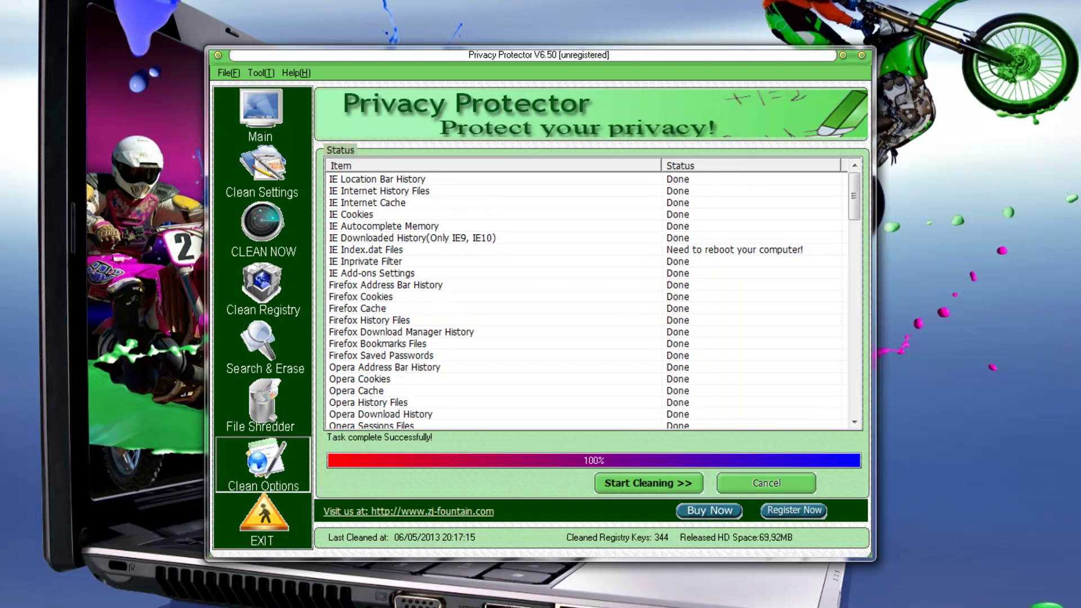
# - Try scheduling cleaning at Windows shutdown and at 23:30, view the Internet Explorer home page settings, and close the cleaning options without saving
pyautogui.click(263, 464)
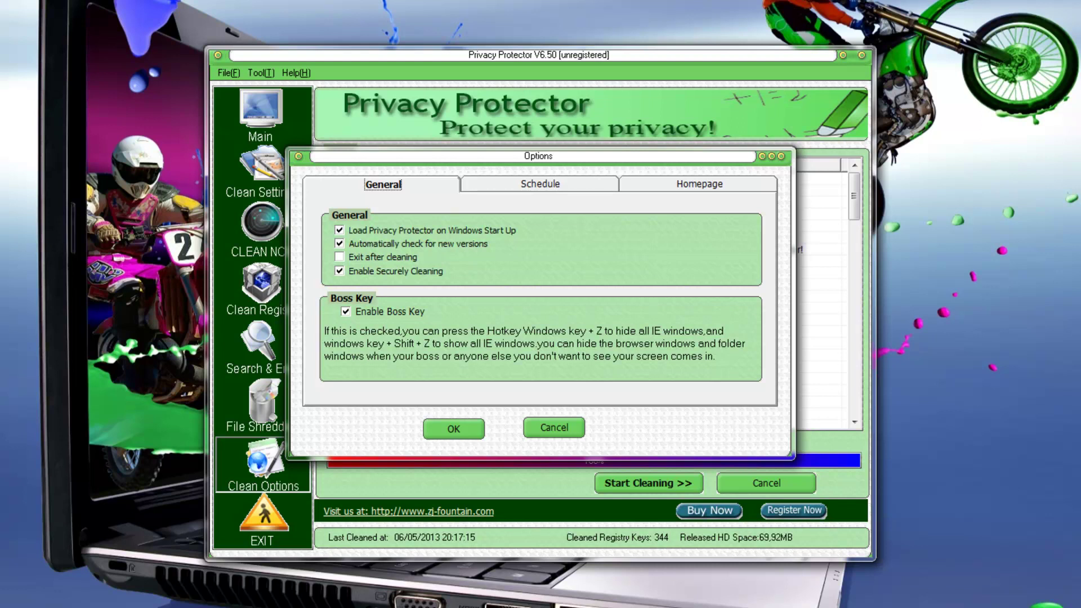
pyautogui.click(541, 184)
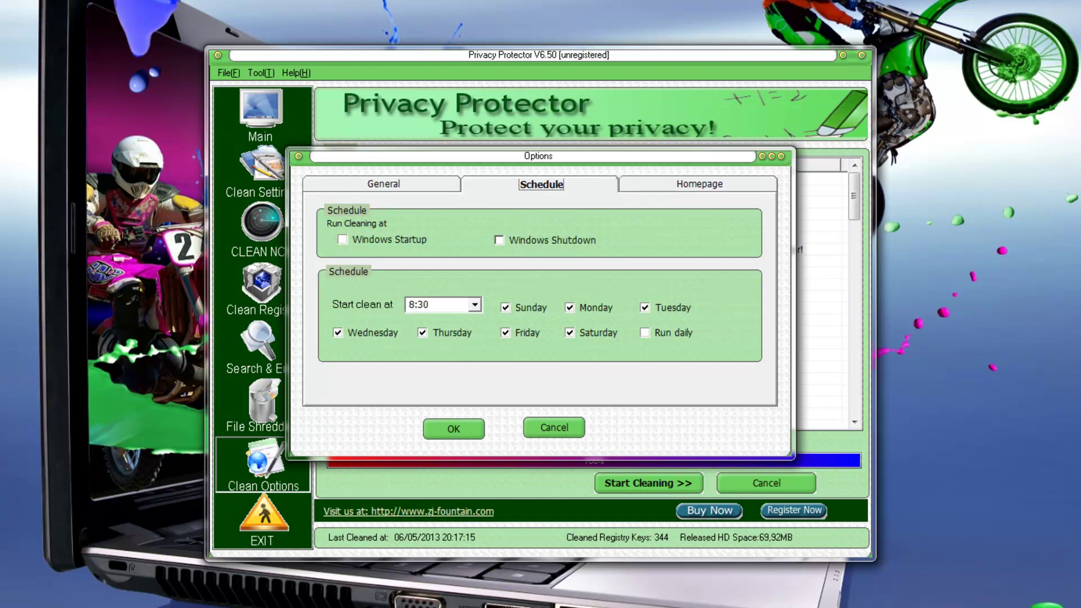
pyautogui.click(499, 240)
pyautogui.click(474, 305)
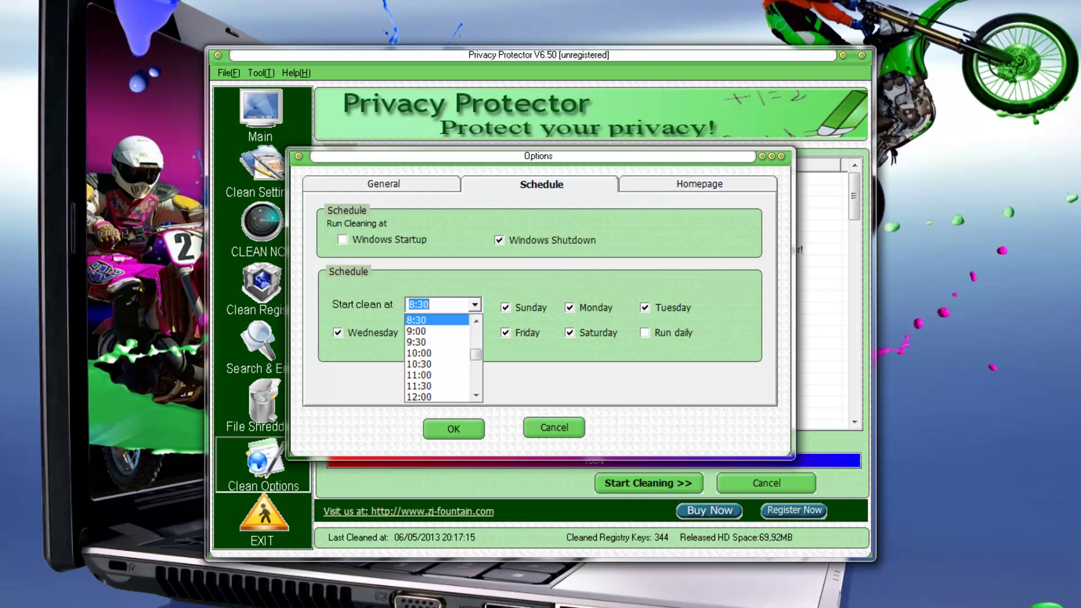
pyautogui.scroll(-8, 437, 358)
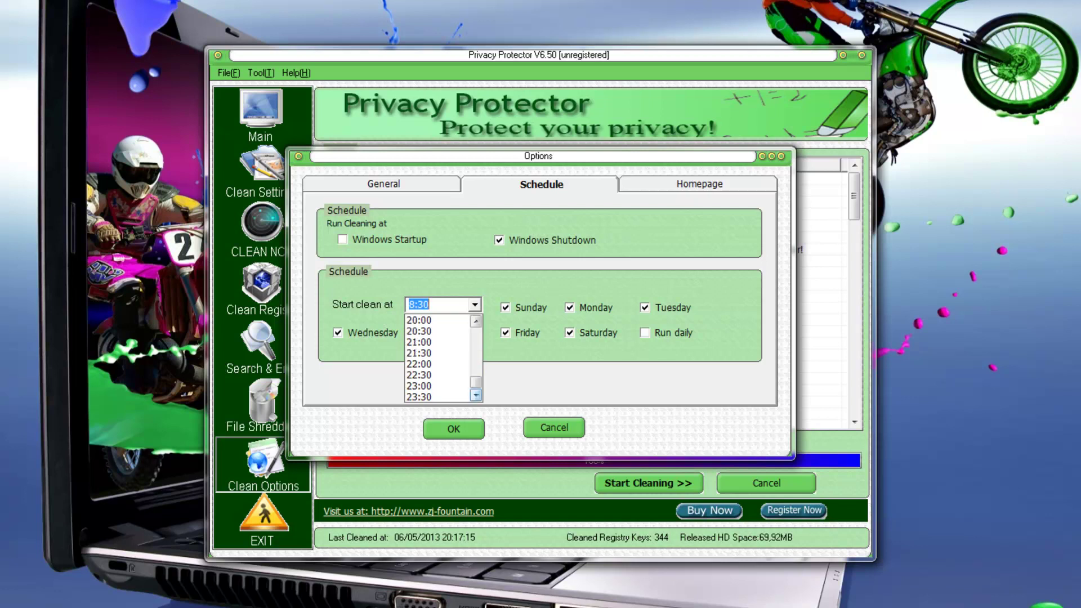
pyautogui.click(419, 397)
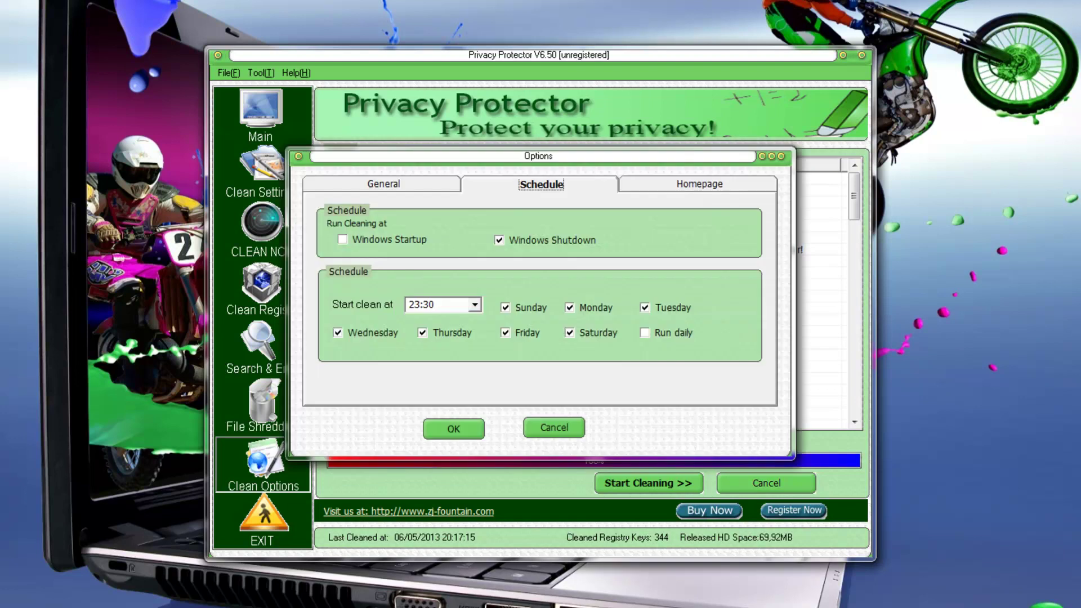
pyautogui.click(699, 184)
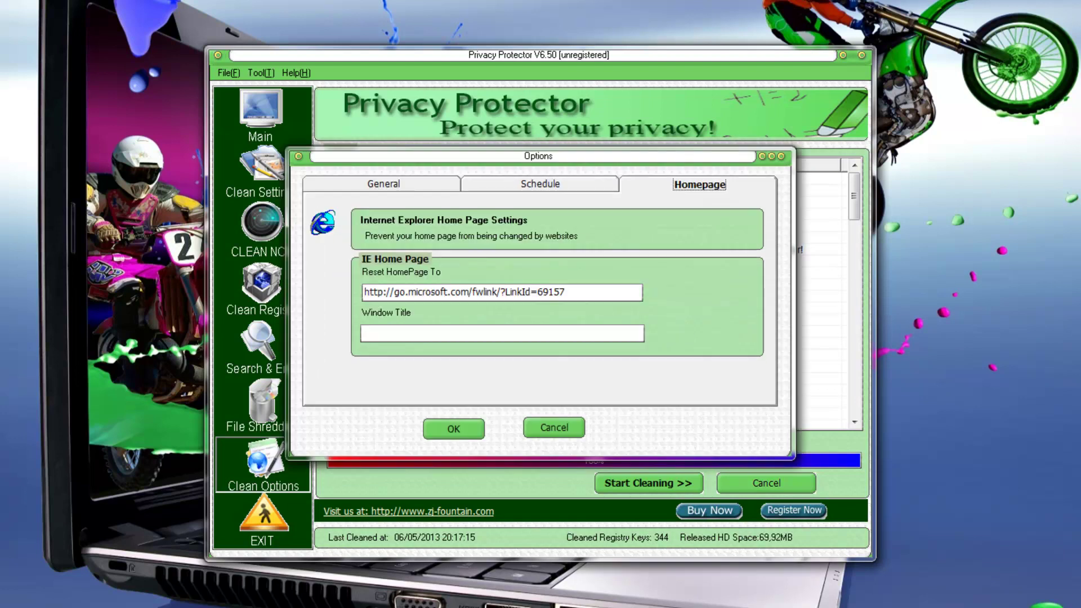
pyautogui.press('Escape')
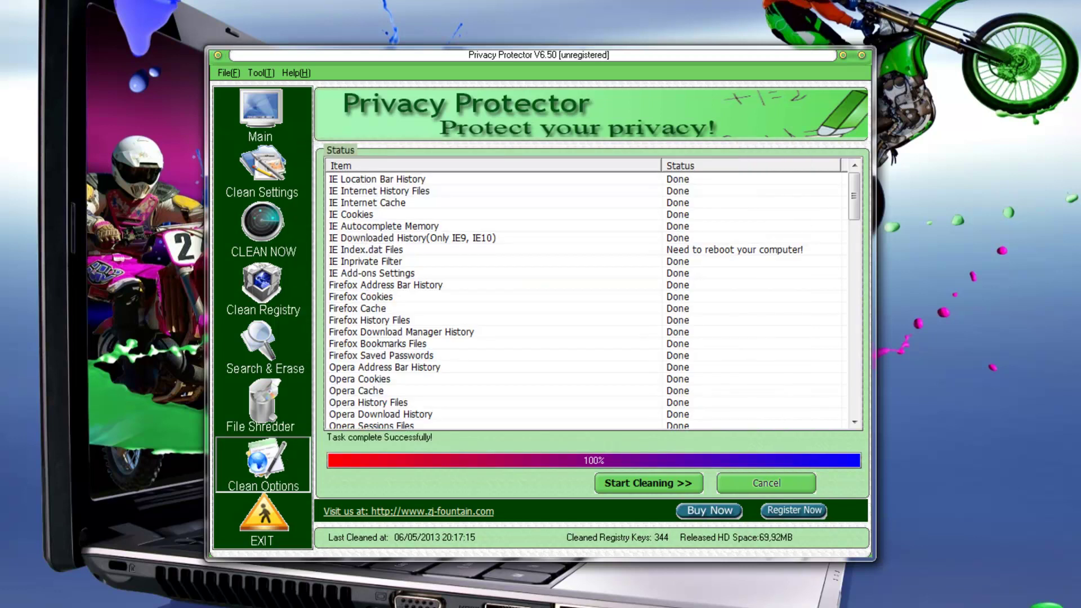
# - Return to the main overview page and exit Privacy Protector
pyautogui.click(262, 116)
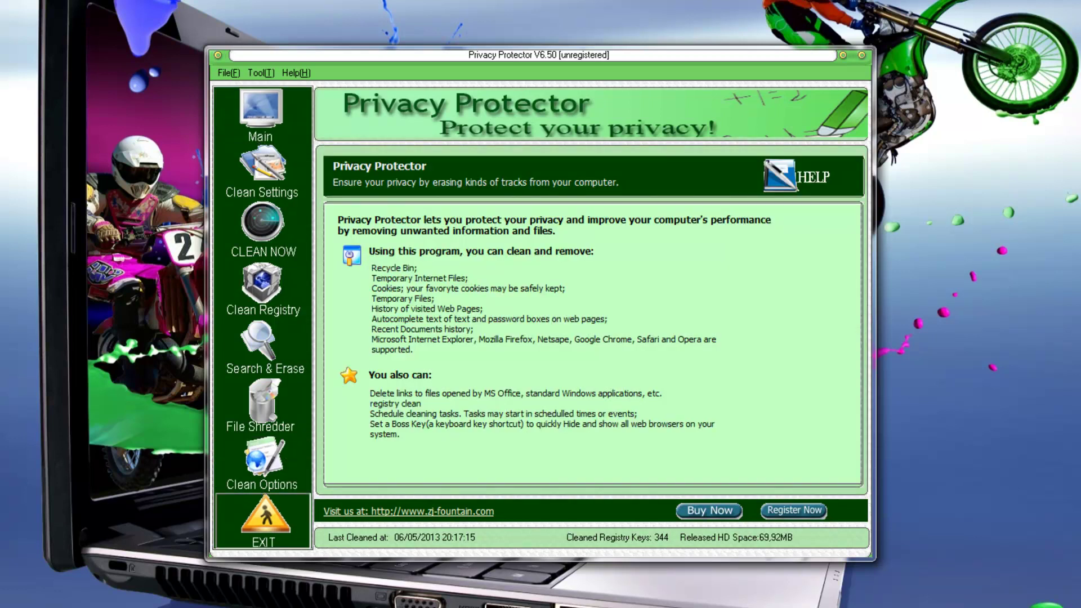
pyautogui.click(263, 520)
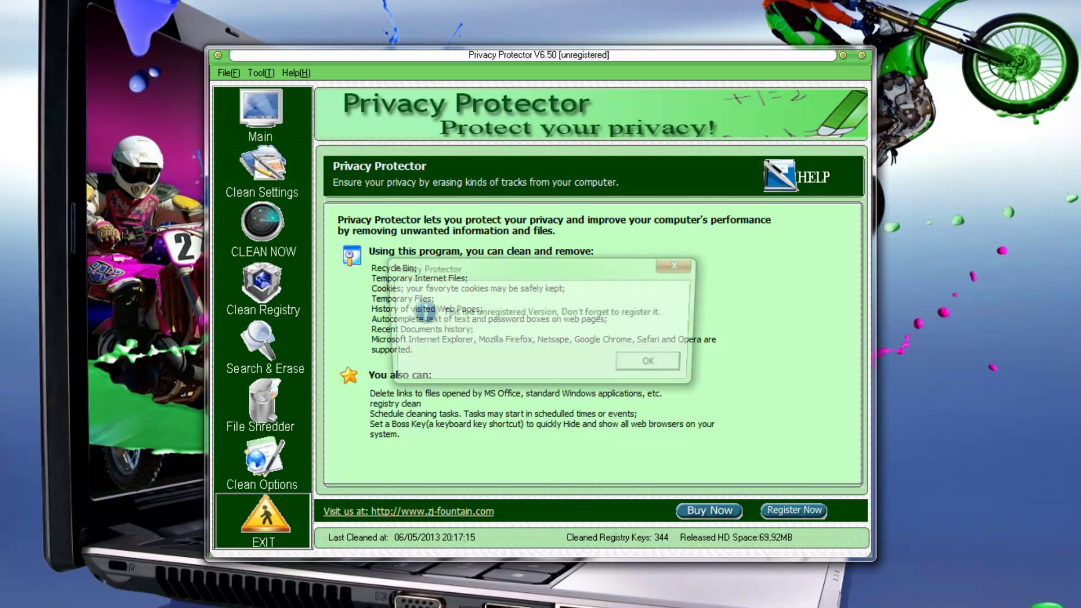